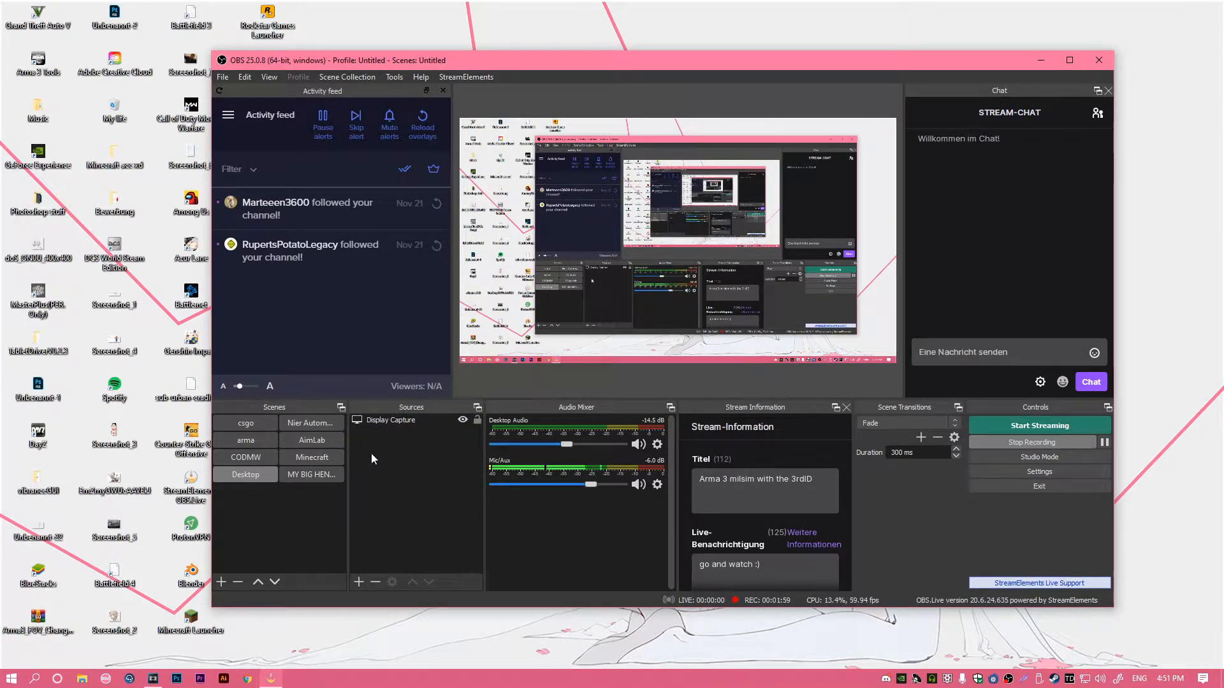
pyautogui.click(355, 584)
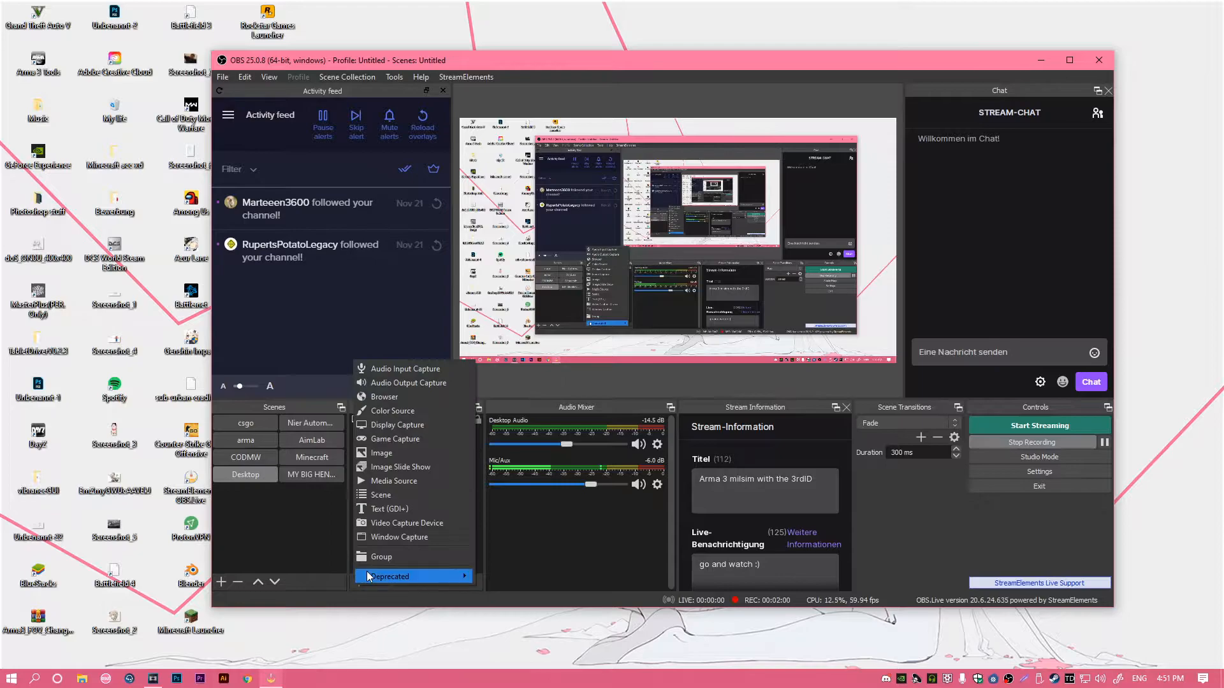
pyautogui.click(250, 515)
pyautogui.click(222, 582)
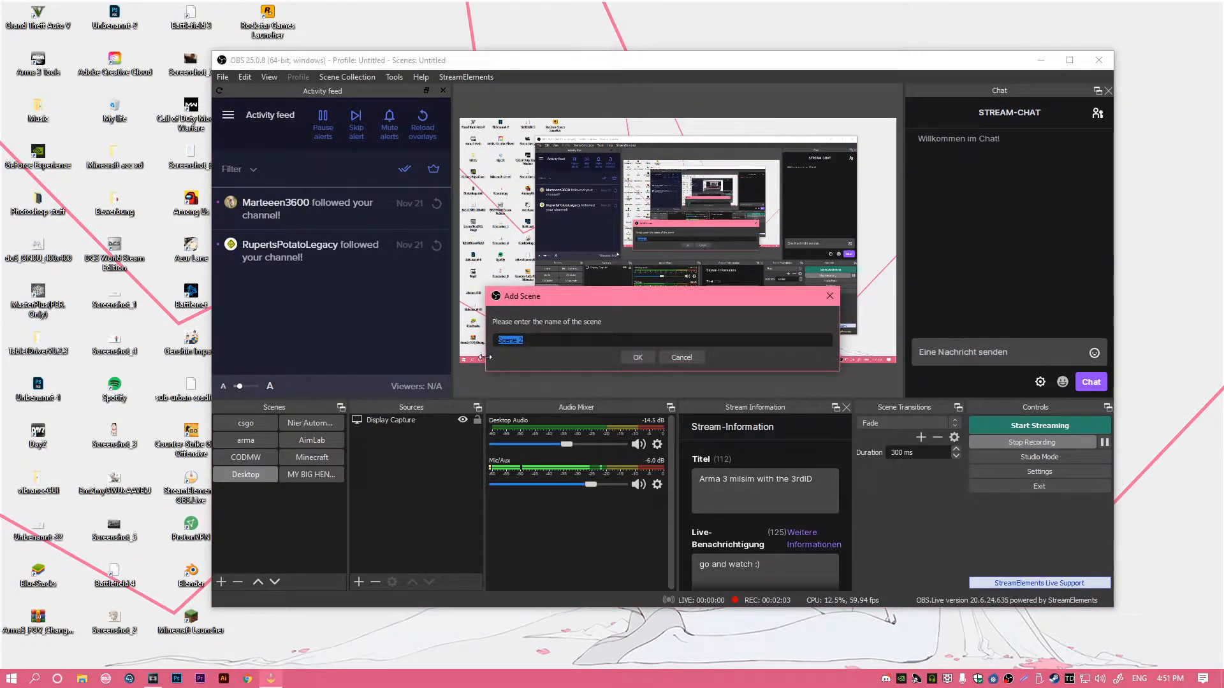
pyautogui.click(679, 358)
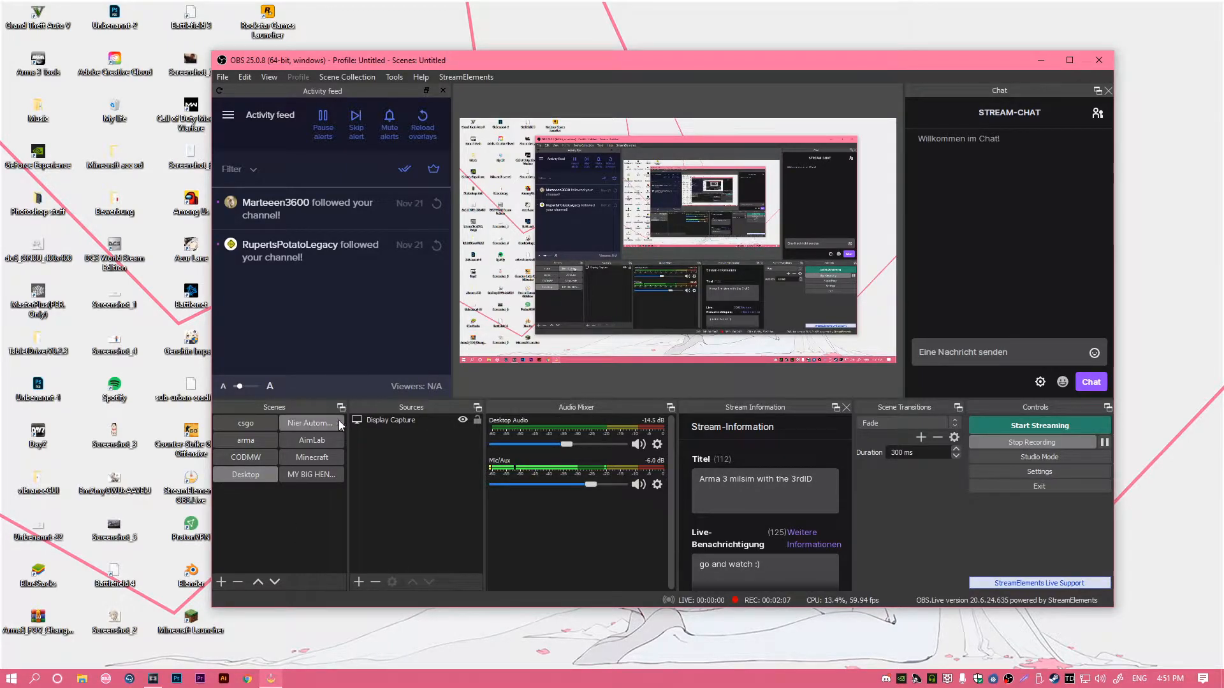
# Step: Examine the list of source types that can be added to the Desktop scene
pyautogui.click(359, 582)
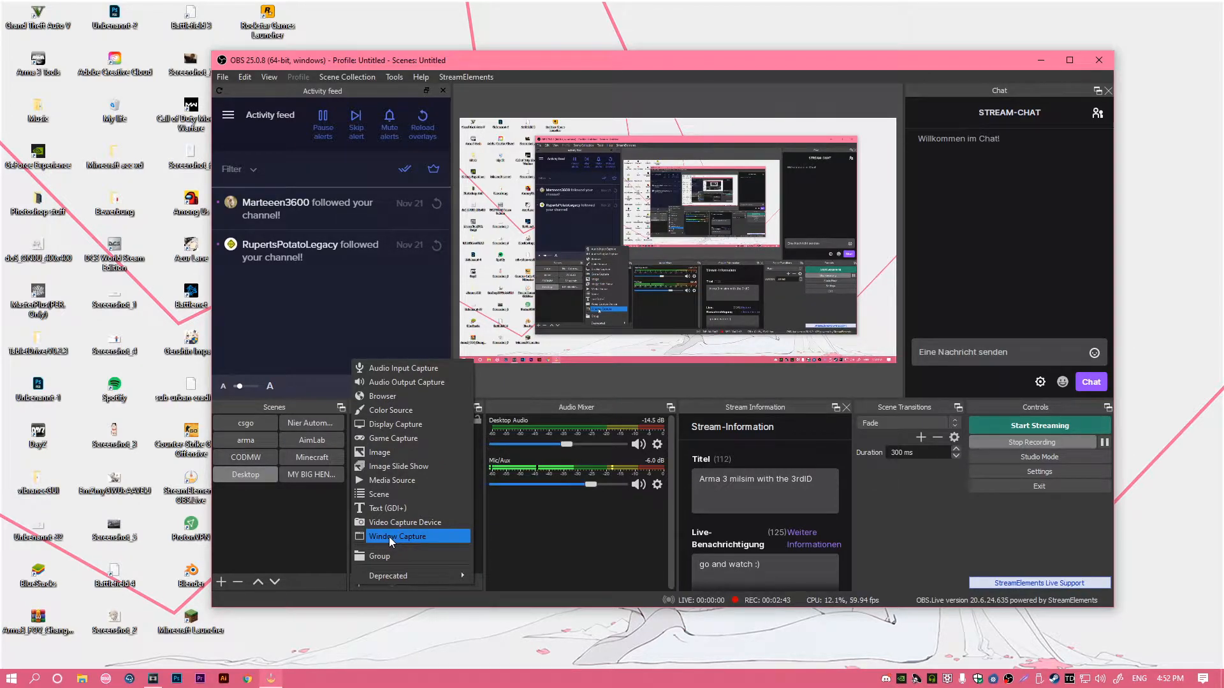
pyautogui.click(472, 65)
pyautogui.moveTo(466, 64)
pyautogui.mouseDown()
pyautogui.moveTo(492, 60)
pyautogui.moveTo(463, 46)
pyautogui.mouseUp()
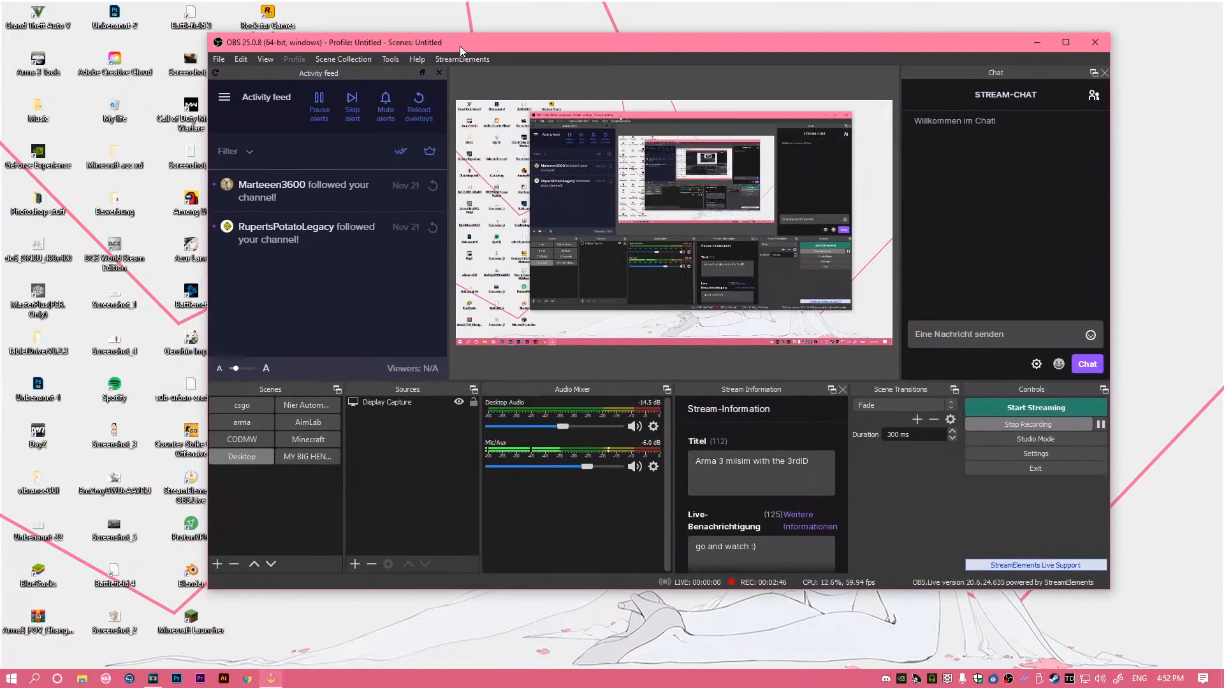
pyautogui.click(356, 565)
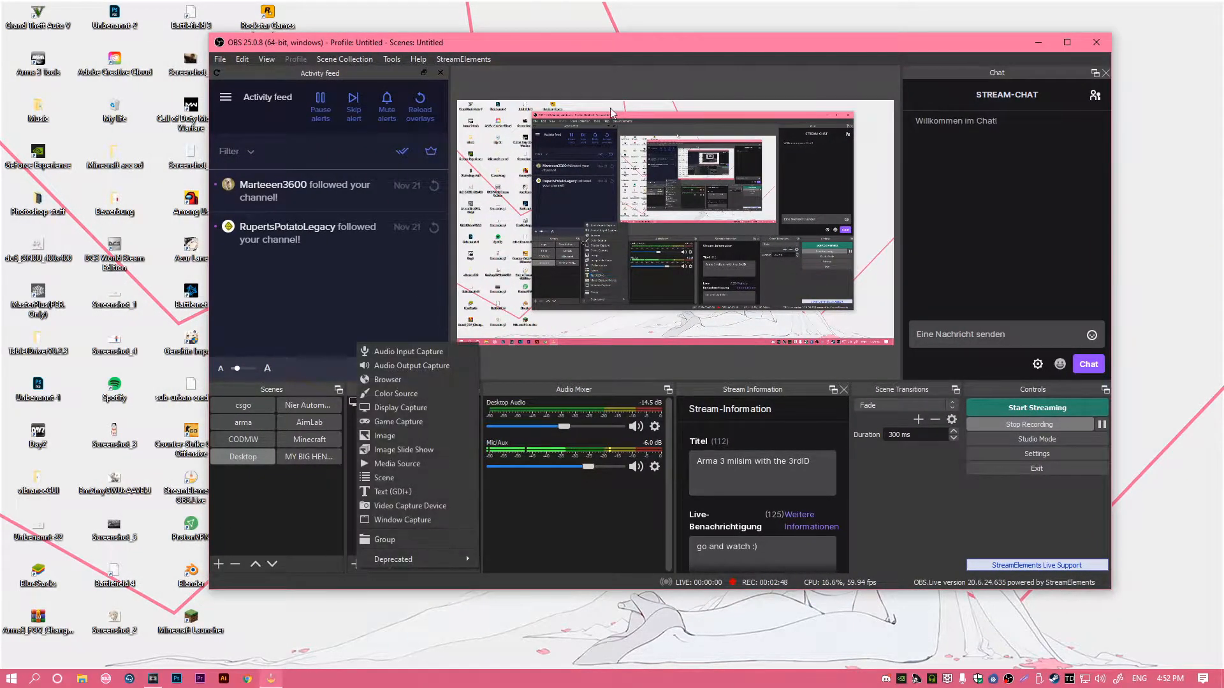
pyautogui.click(652, 42)
pyautogui.moveTo(640, 48); pyautogui.dragTo(681, 76)
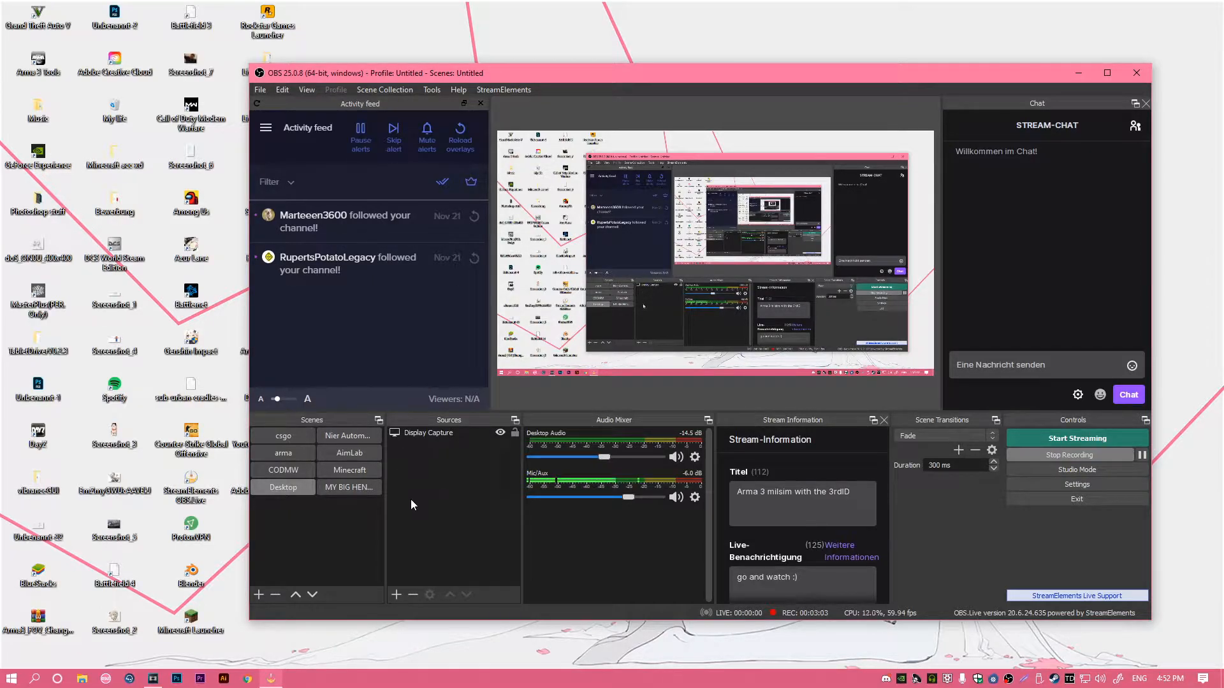
pyautogui.click(395, 594)
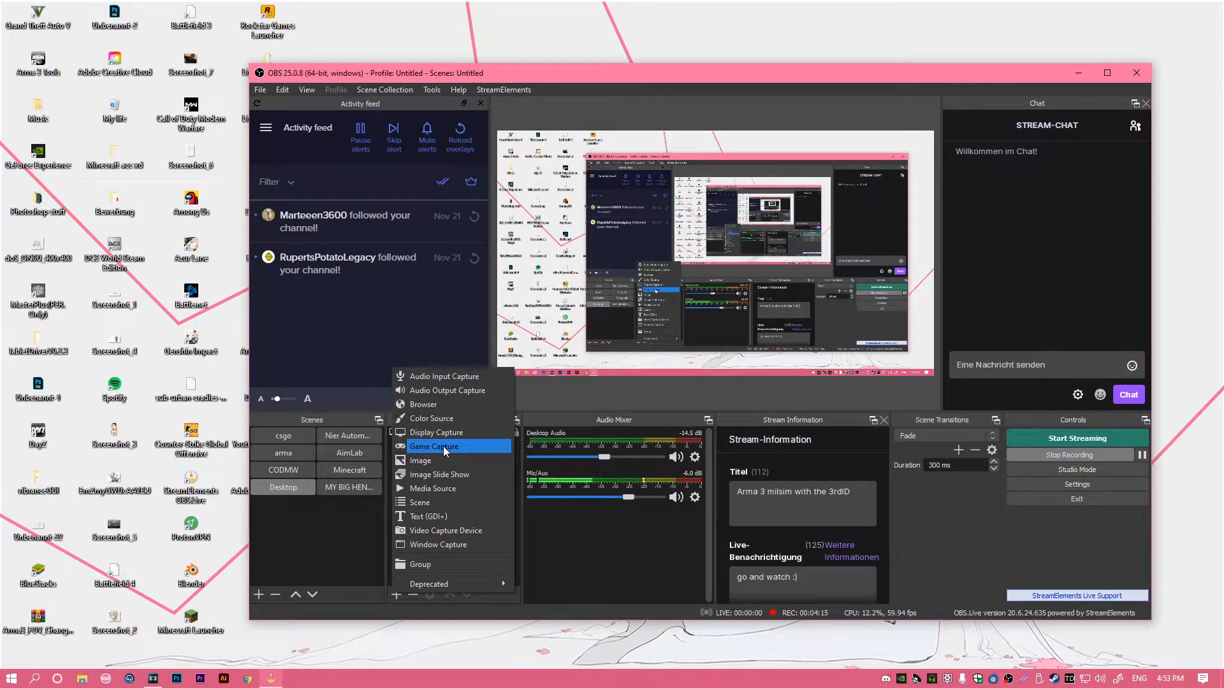
pyautogui.click(607, 398)
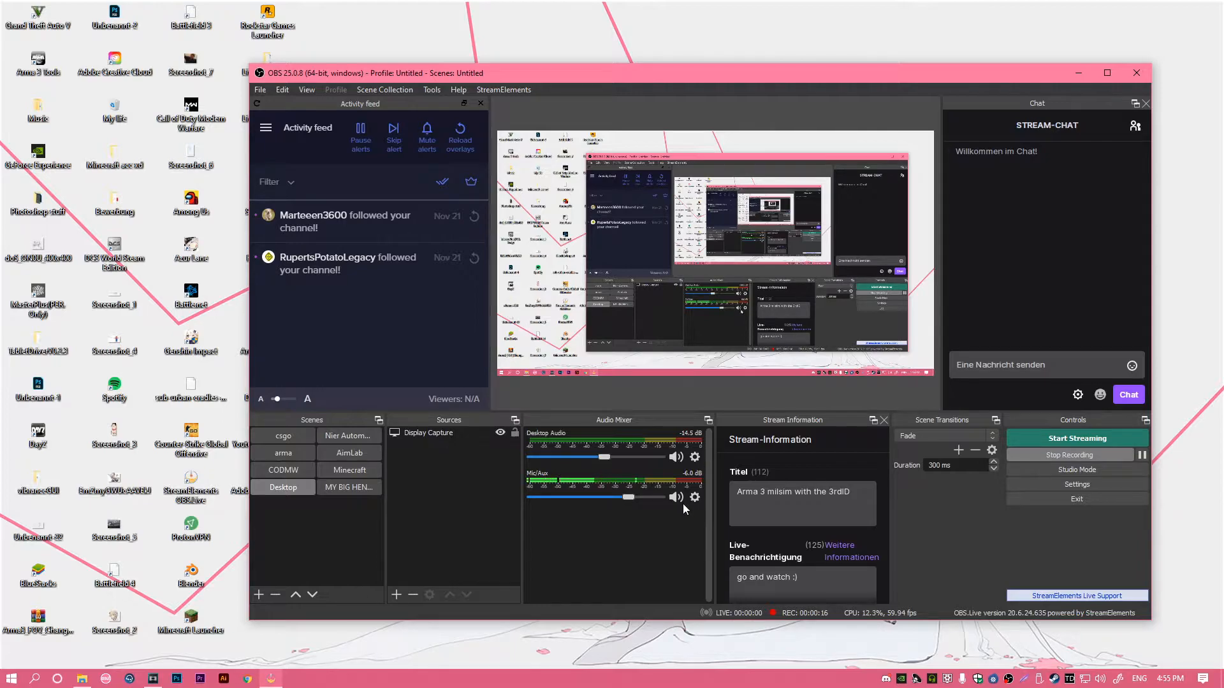
# Step: Set the Desktop Audio device to Lautsprecher (Realtek High Definition Audio) in its properties
pyautogui.click(694, 457)
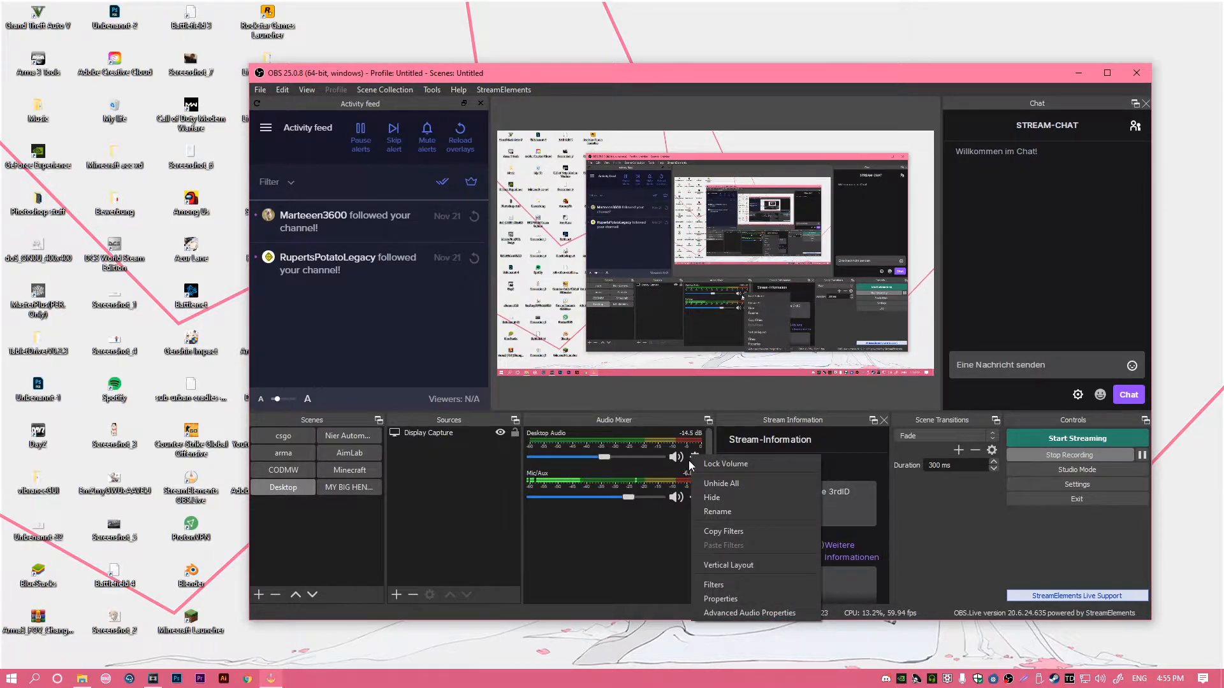
pyautogui.click(694, 460)
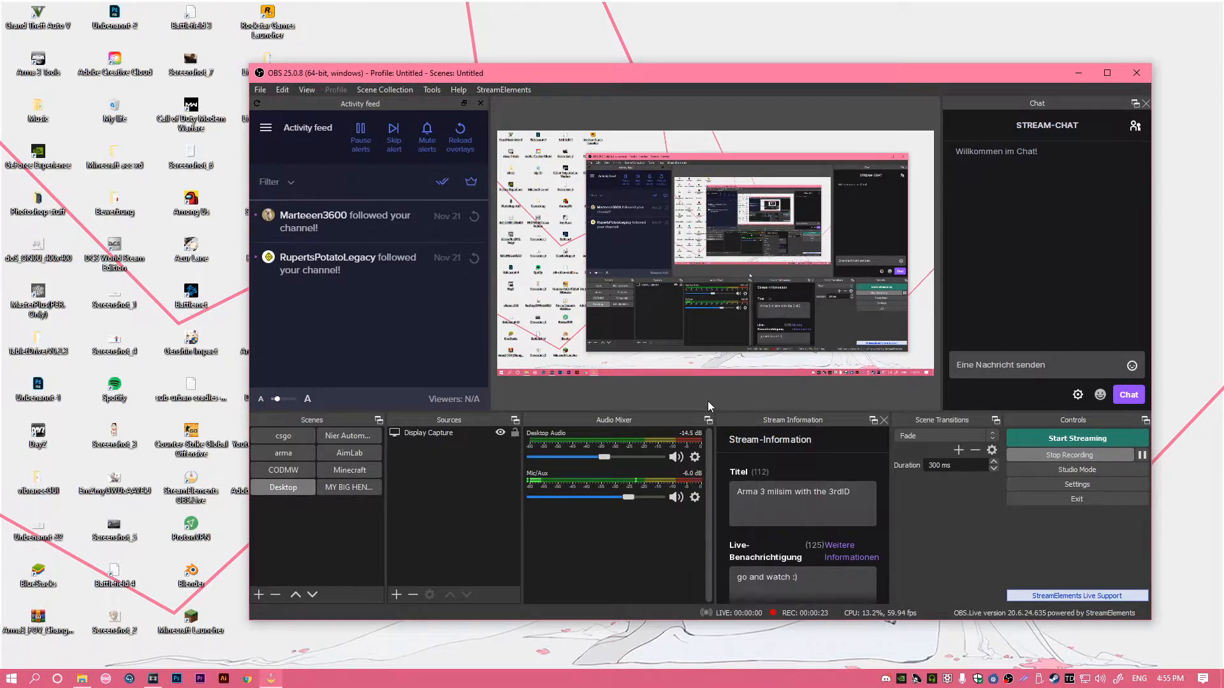
pyautogui.click(693, 459)
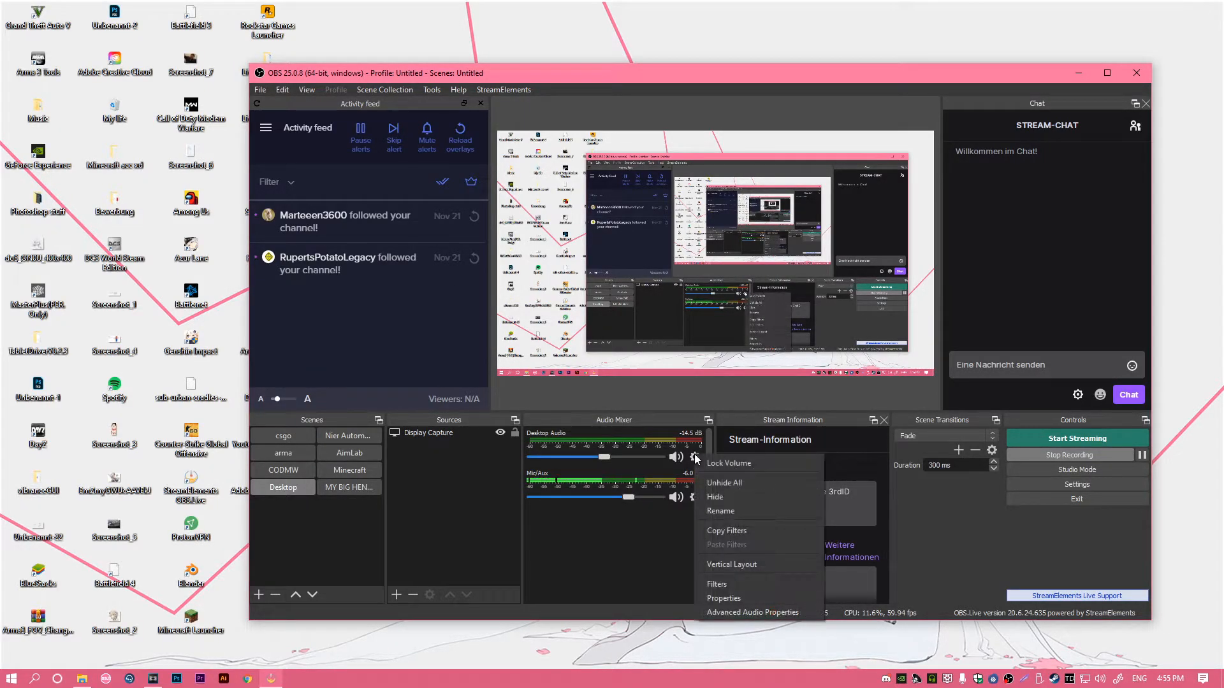
pyautogui.click(727, 597)
pyautogui.moveTo(768, 205); pyautogui.dragTo(512, 227)
pyautogui.click(310, 262)
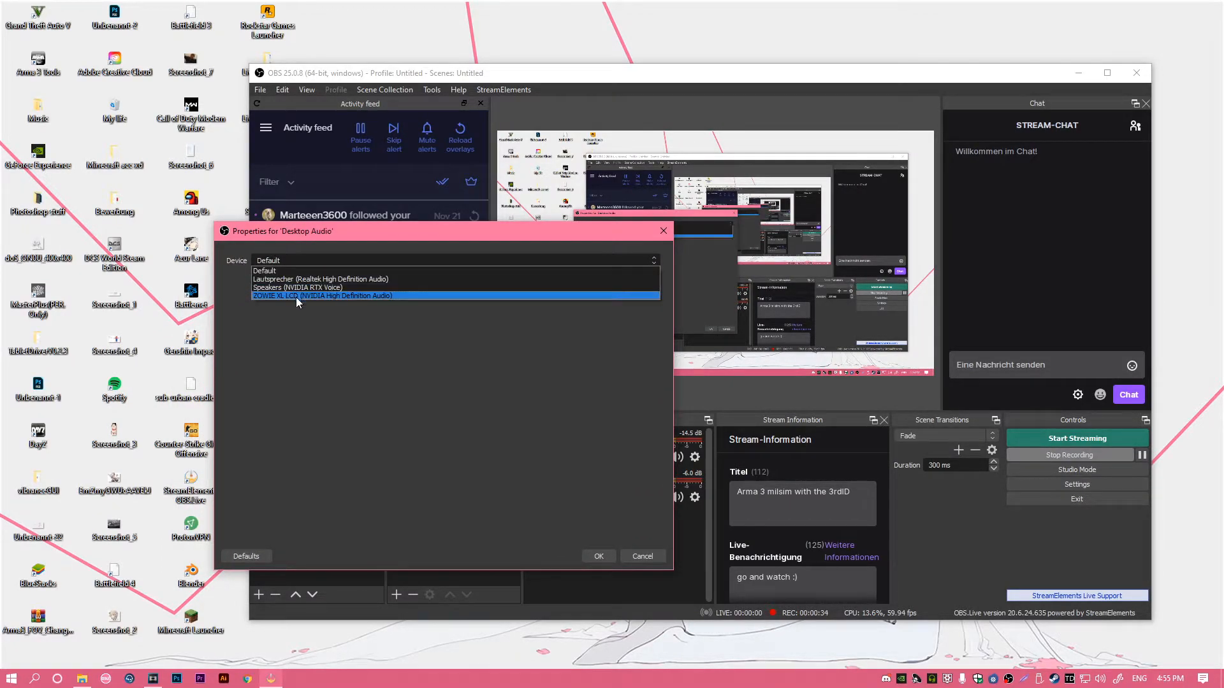
pyautogui.click(236, 261)
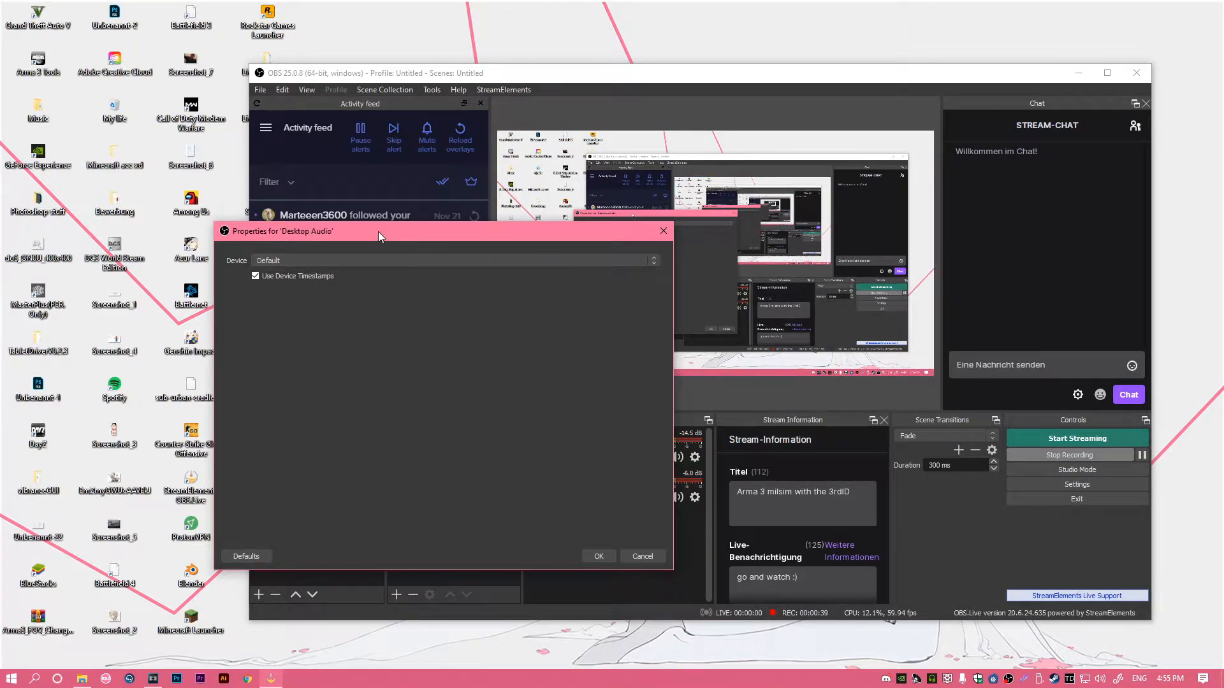
pyautogui.click(282, 261)
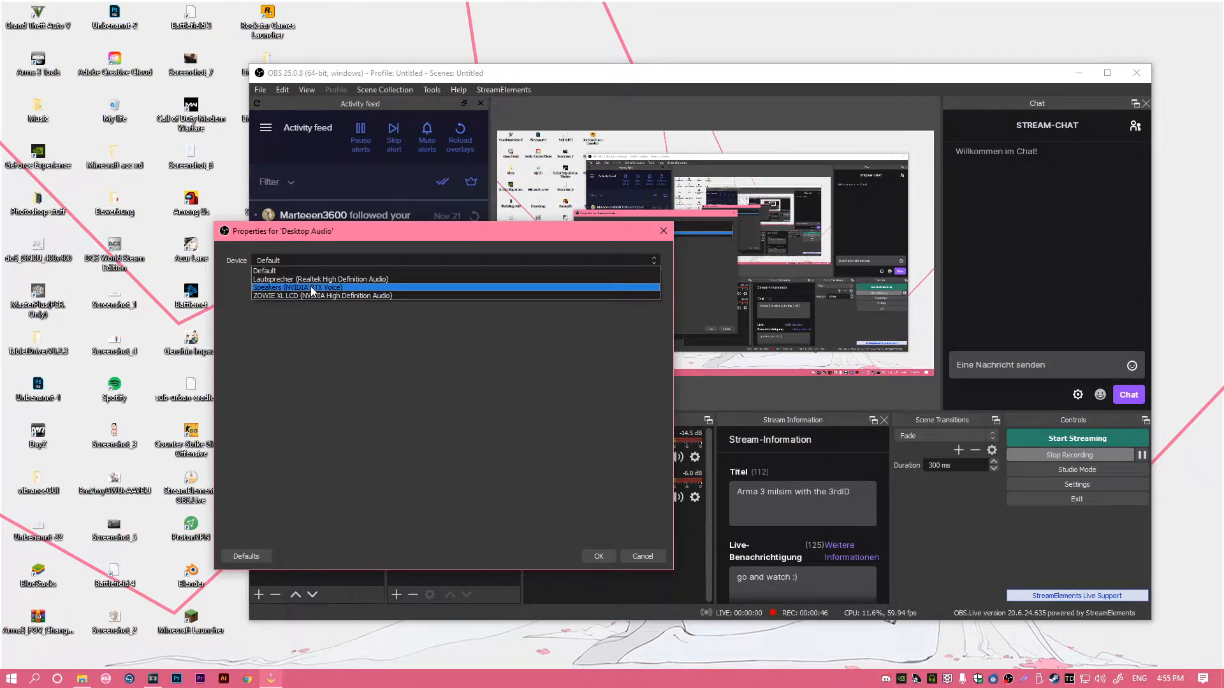
pyautogui.click(391, 280)
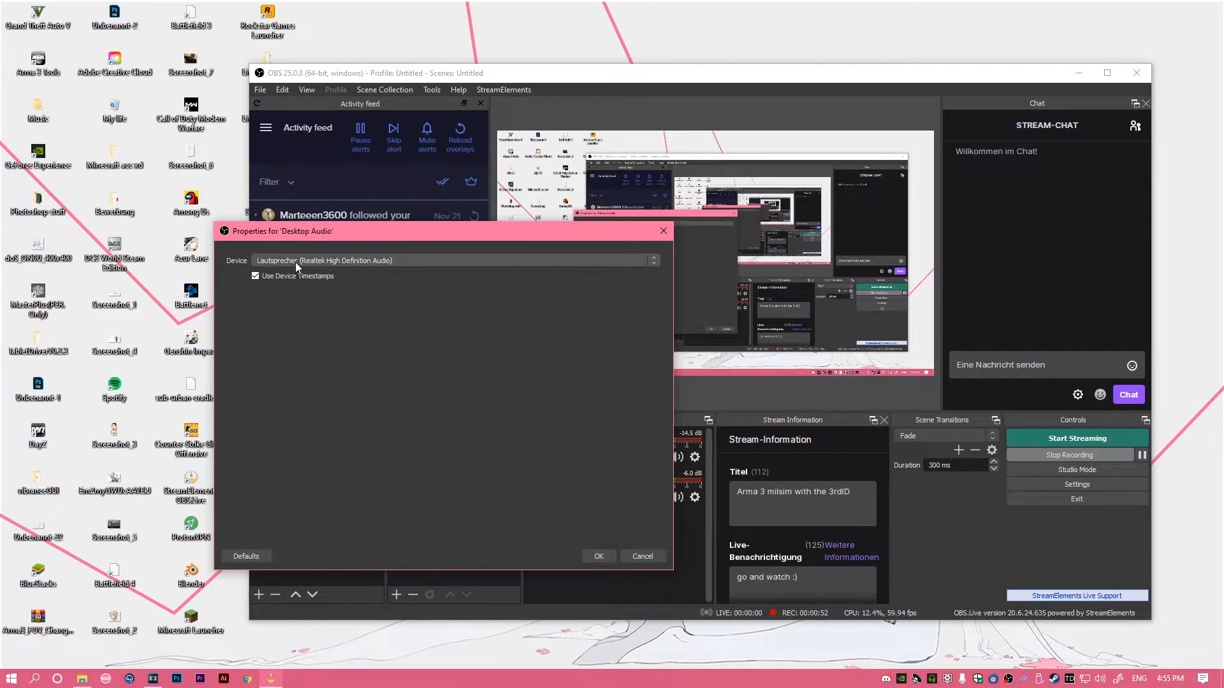
pyautogui.click(598, 555)
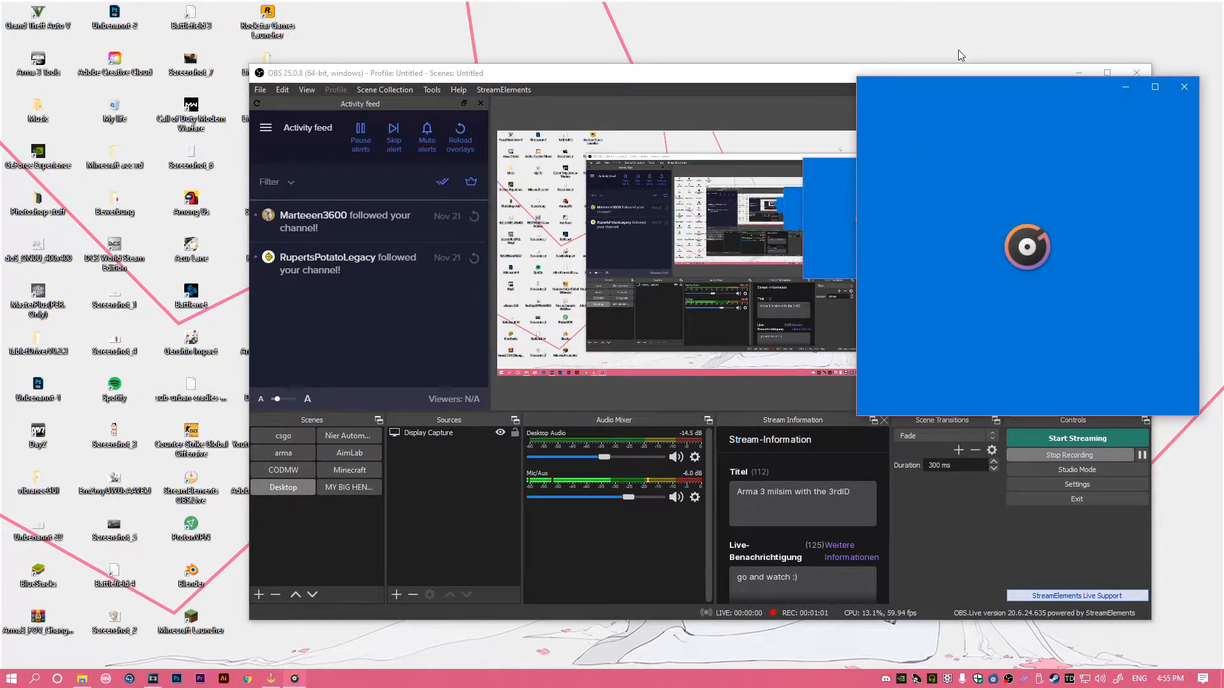
pyautogui.moveTo(973, 89); pyautogui.dragTo(0, 135)
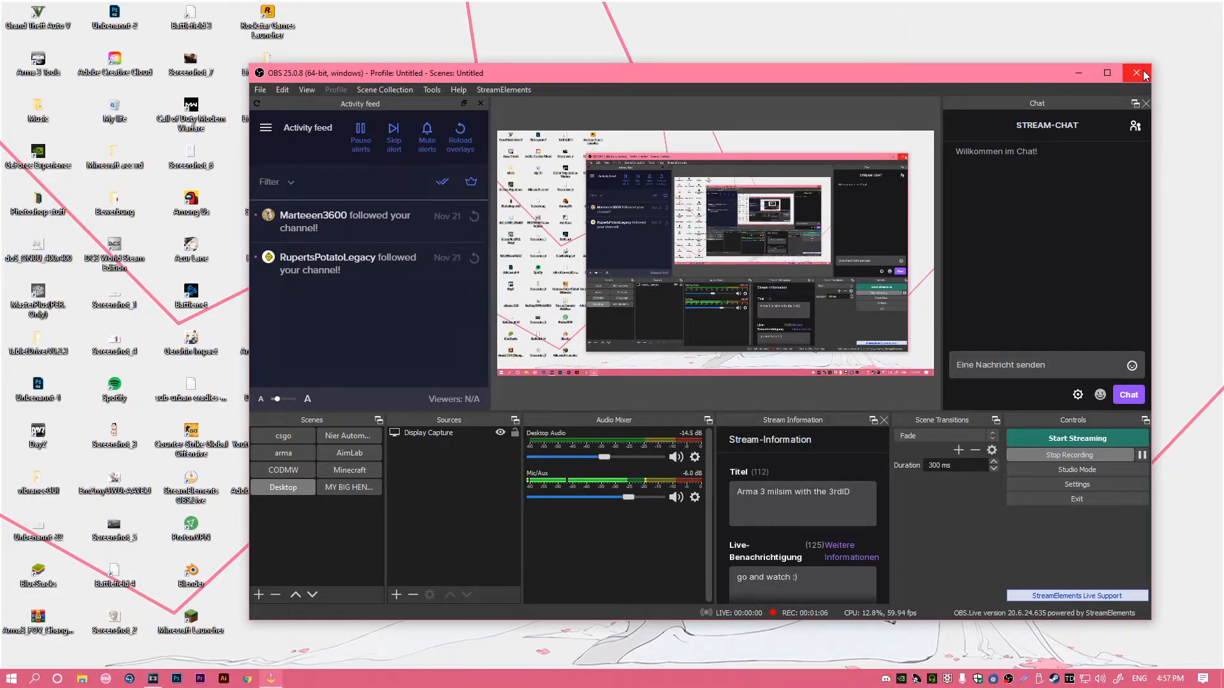
pyautogui.click(263, 89)
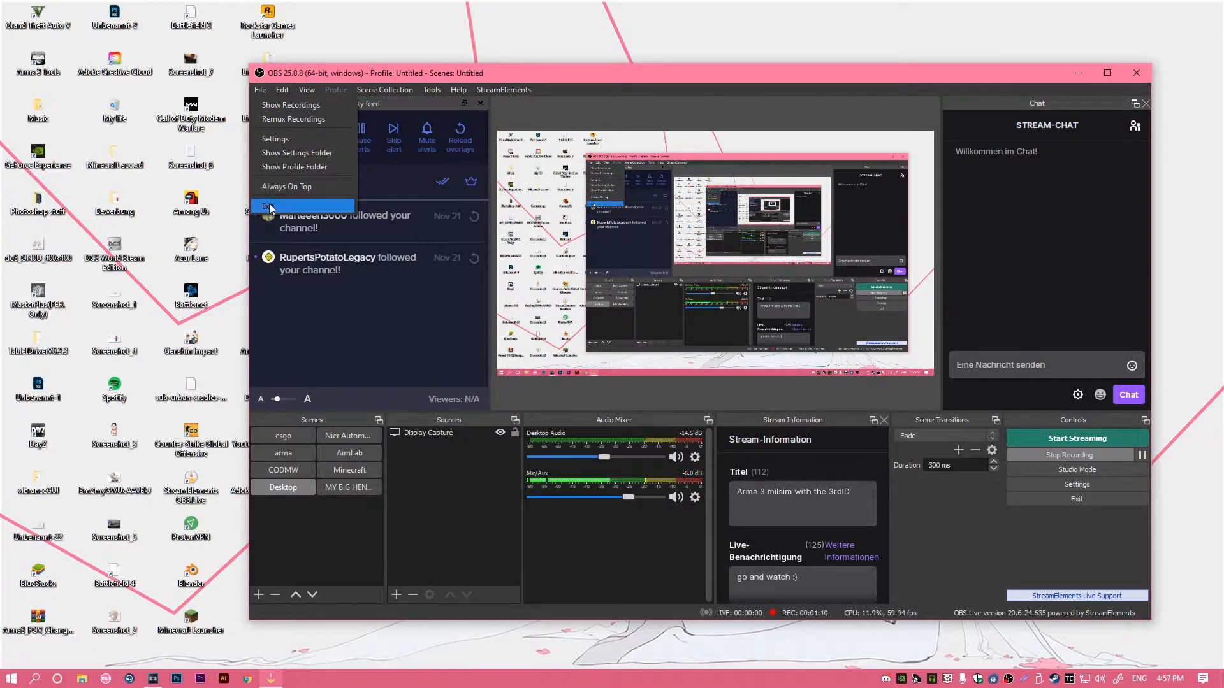
pyautogui.click(1057, 267)
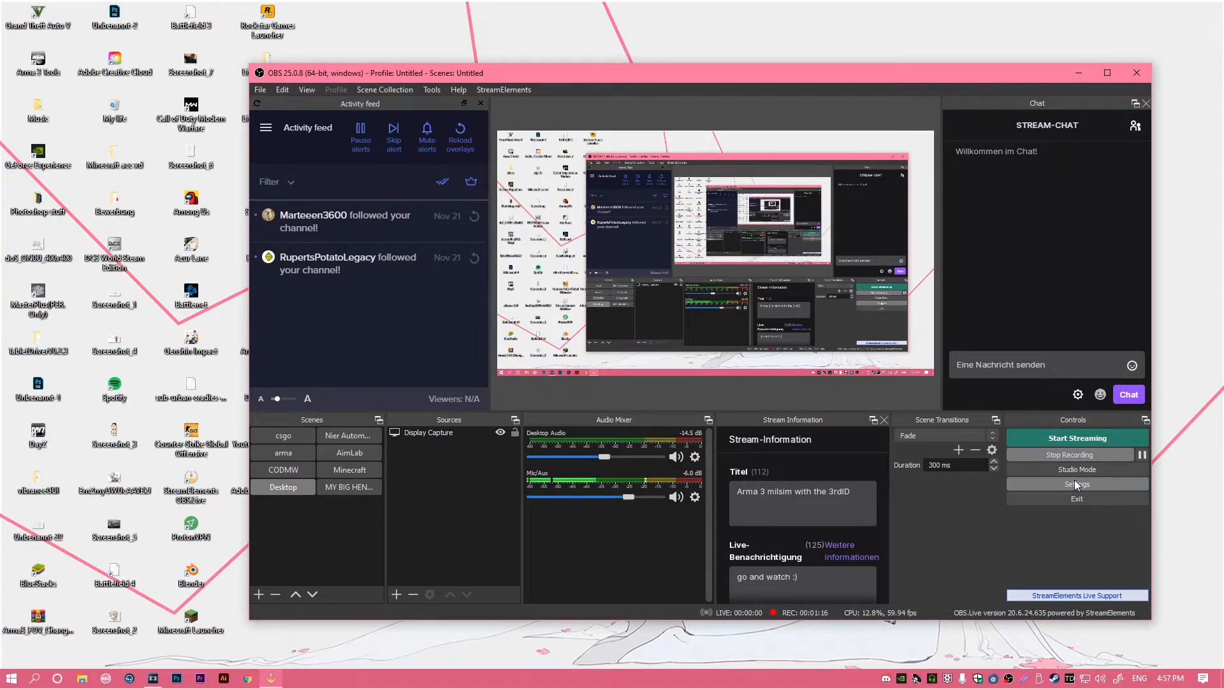
# Step: Open the program settings and review the Output streaming options and all of the General options
pyautogui.click(1052, 487)
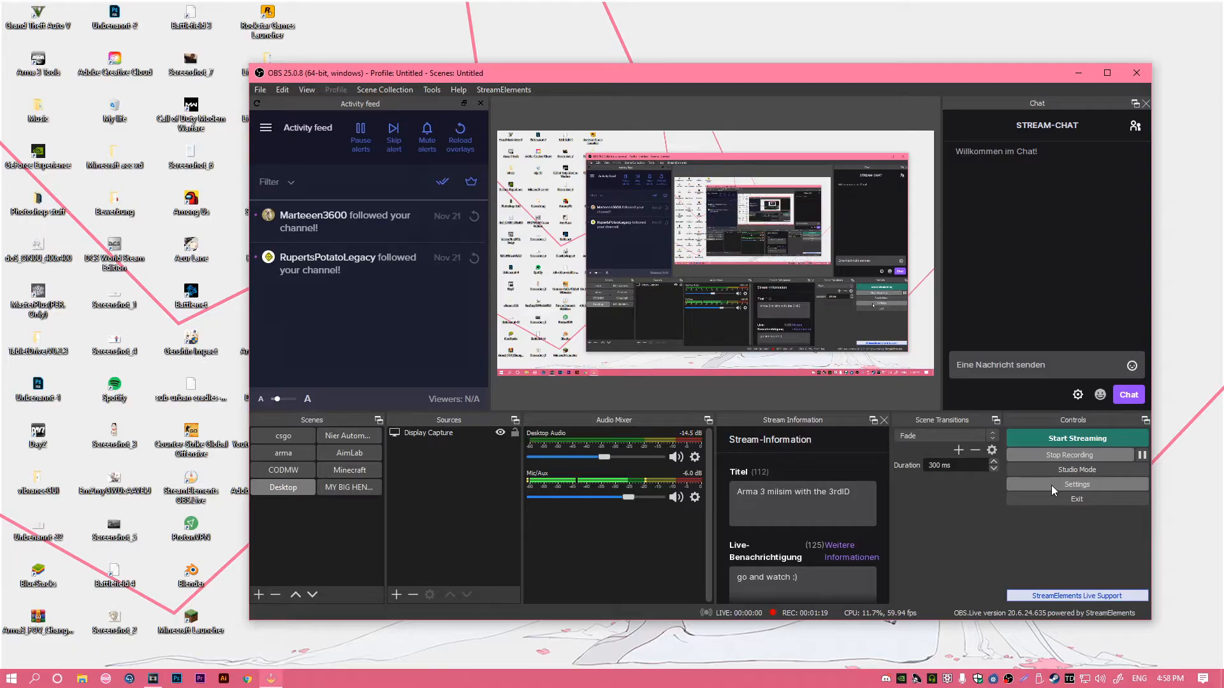
pyautogui.click(1051, 484)
pyautogui.moveTo(542, 110); pyautogui.dragTo(661, 112)
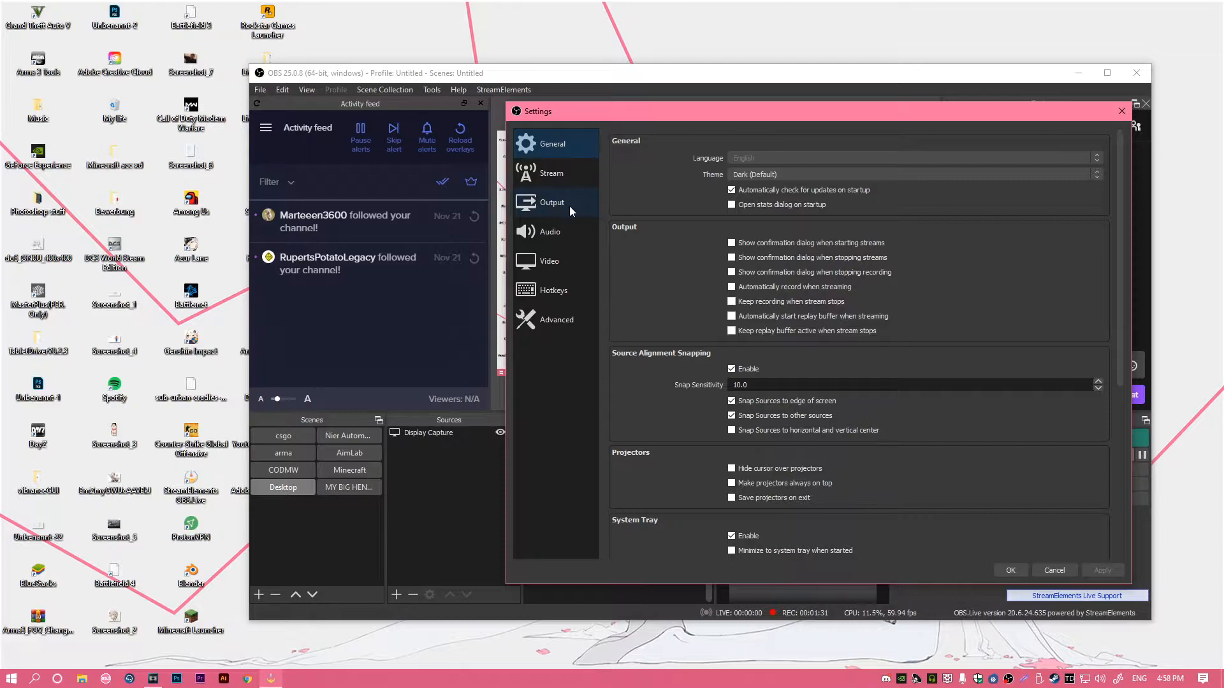
pyautogui.click(549, 210)
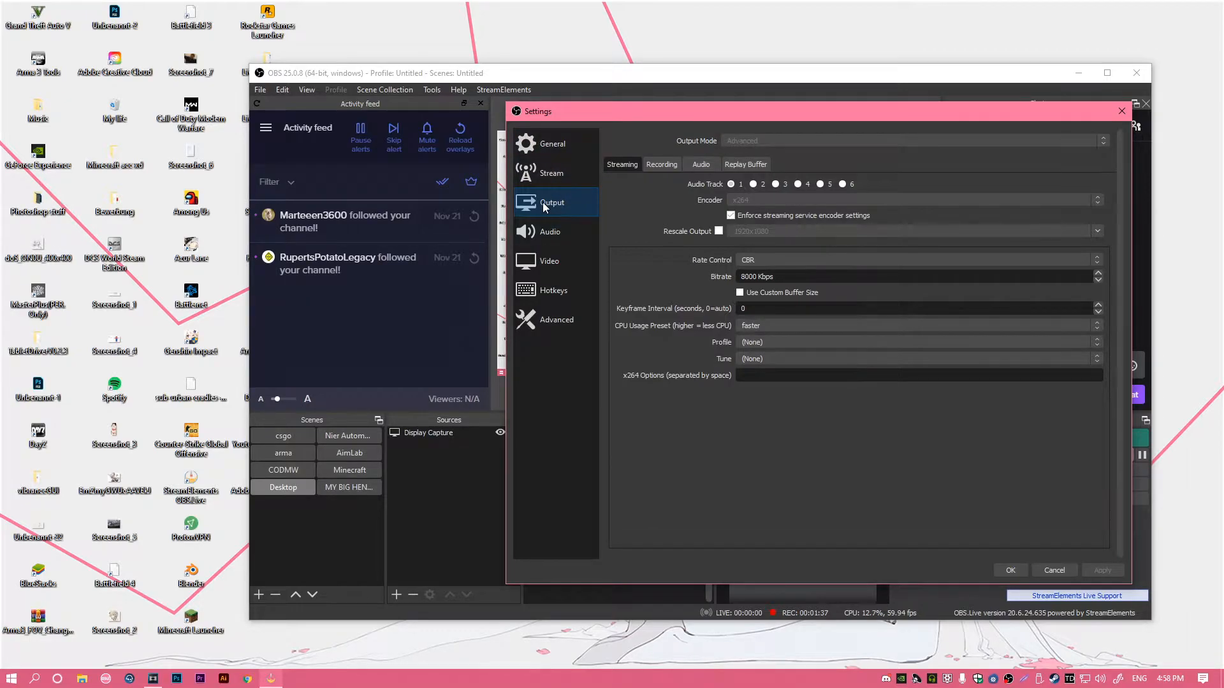
pyautogui.moveTo(558, 117); pyautogui.dragTo(635, 103)
pyautogui.click(628, 139)
pyautogui.moveTo(725, 103); pyautogui.dragTo(554, 85)
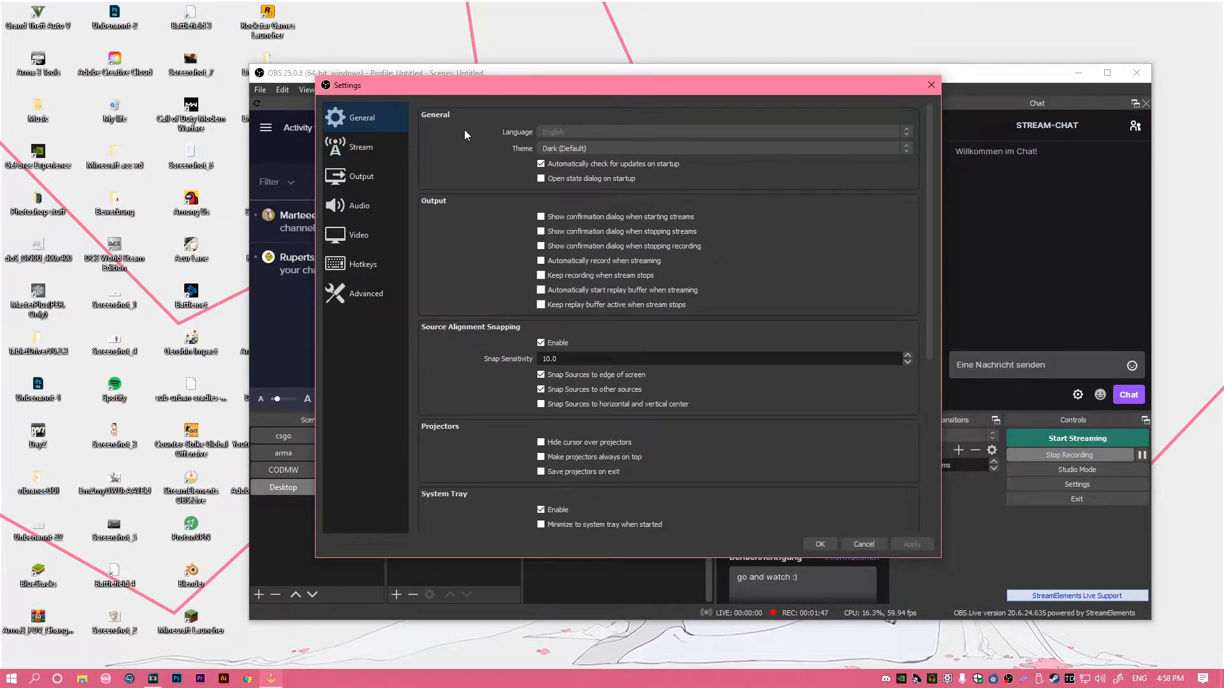
pyautogui.scroll(-5, 440, 285)
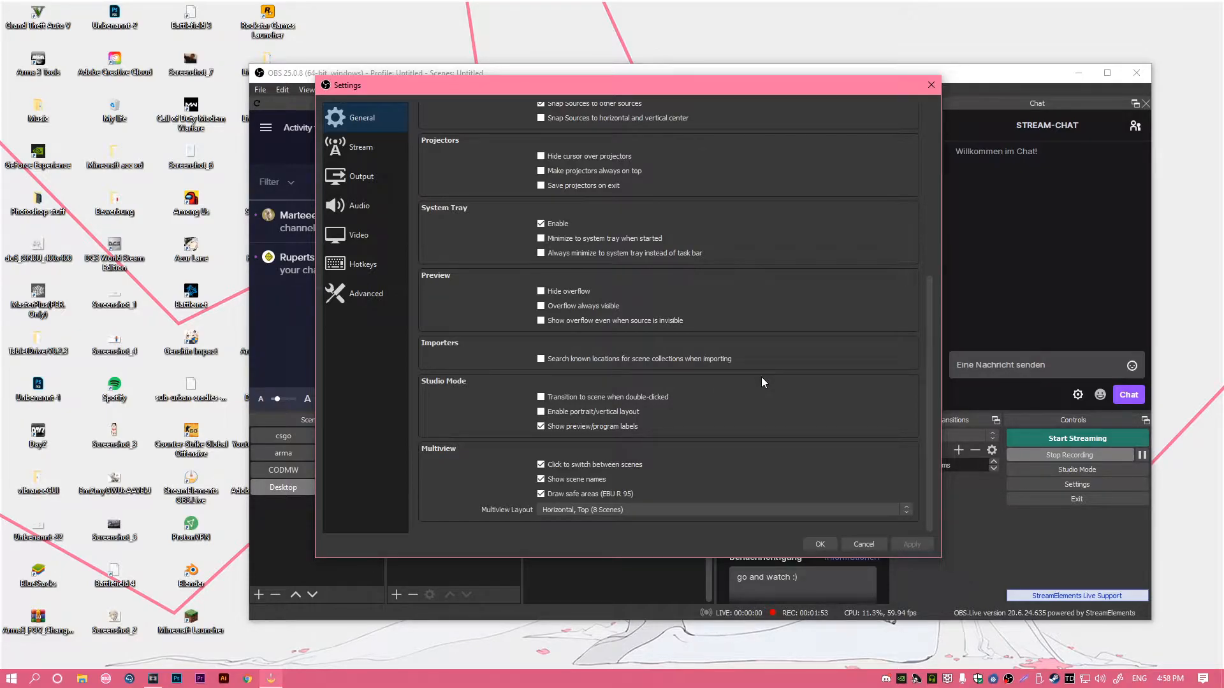
pyautogui.scroll(5, 761, 378)
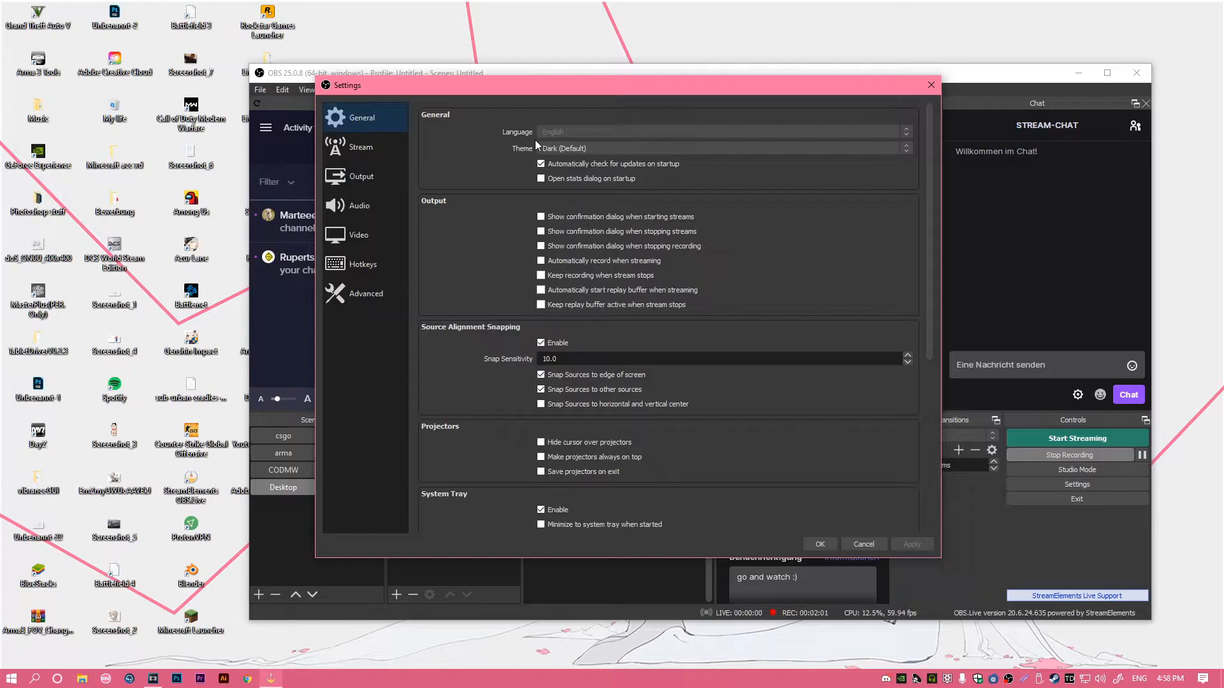
# Step: Keep automatic update checks on startup enabled and choose the Dark (Default) theme in the General settings
pyautogui.click(542, 165)
pyautogui.click(541, 165)
pyautogui.click(555, 149)
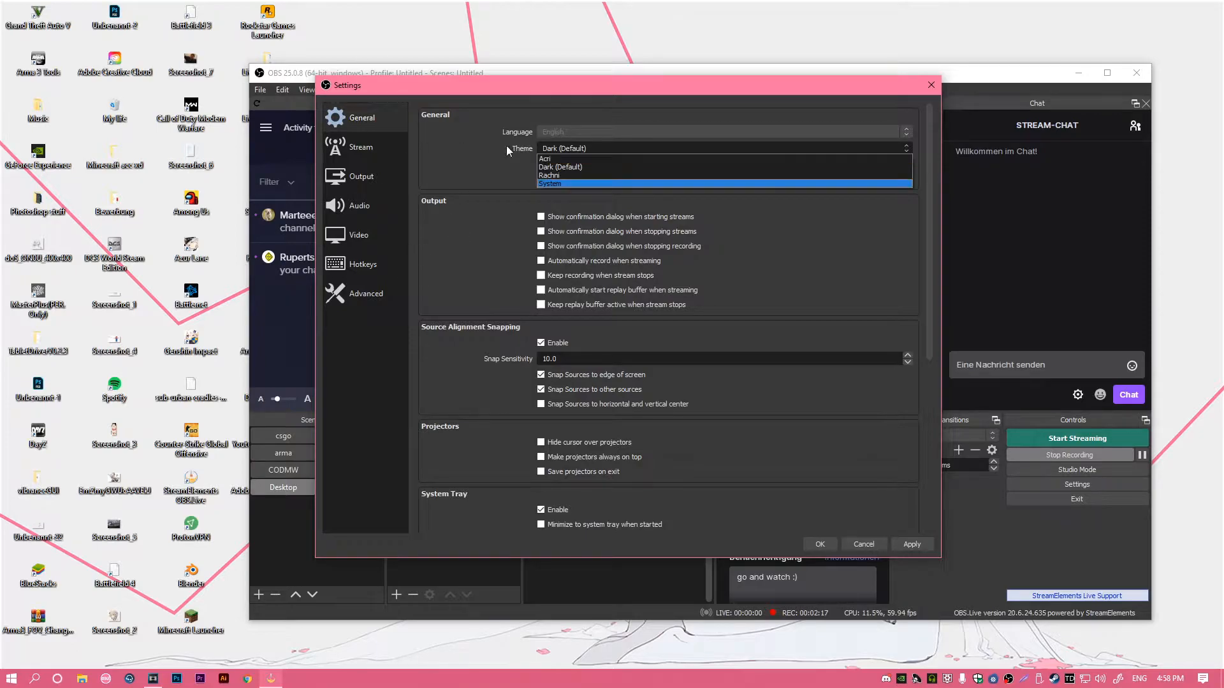
pyautogui.click(548, 168)
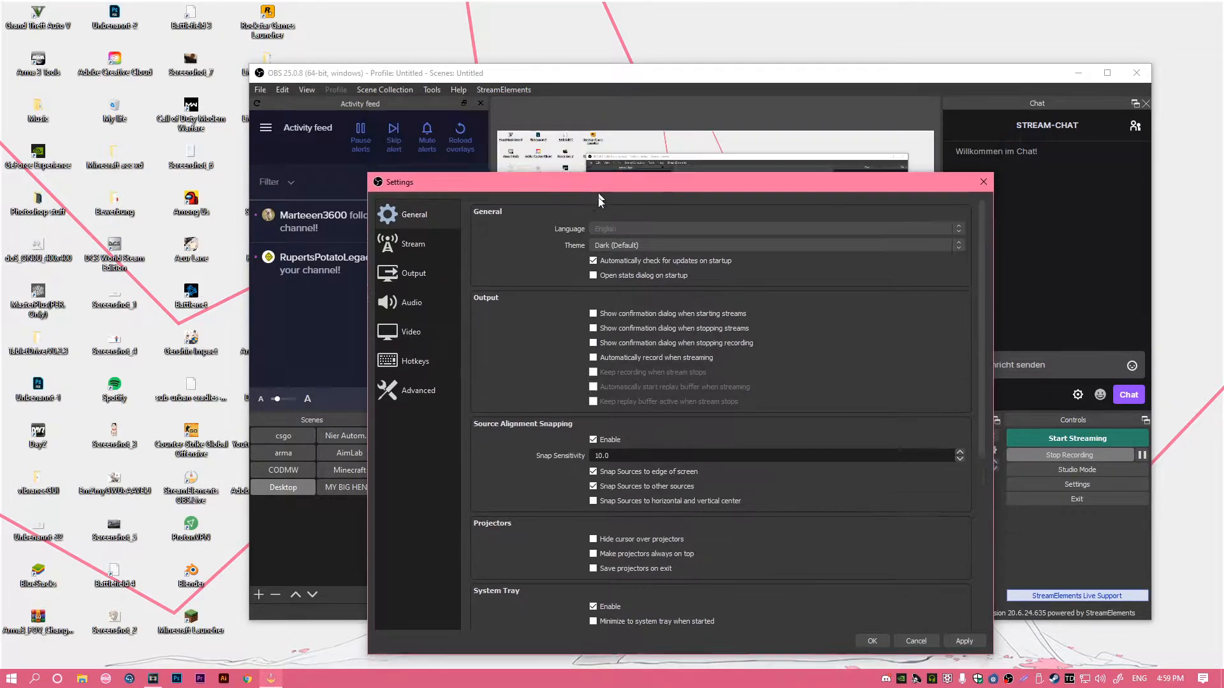
# Step: Choose Twitch as the streaming service in the Stream settings
pyautogui.moveTo(598, 194); pyautogui.dragTo(609, 122)
pyautogui.click(614, 88)
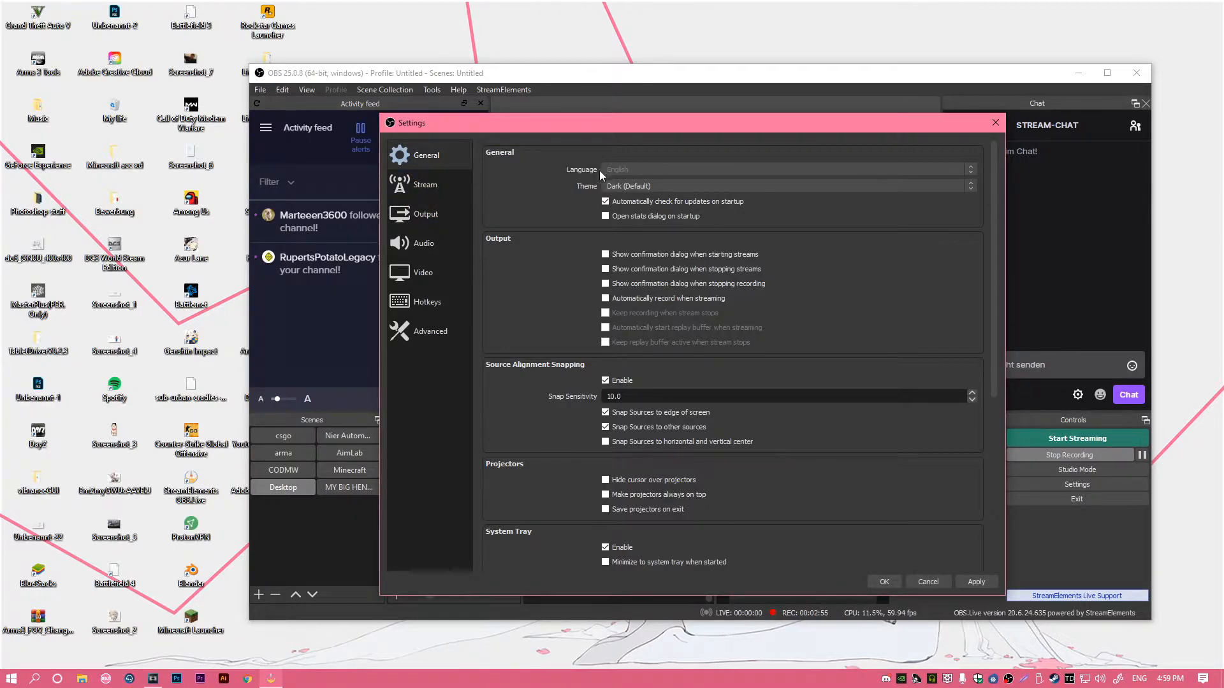
pyautogui.click(438, 190)
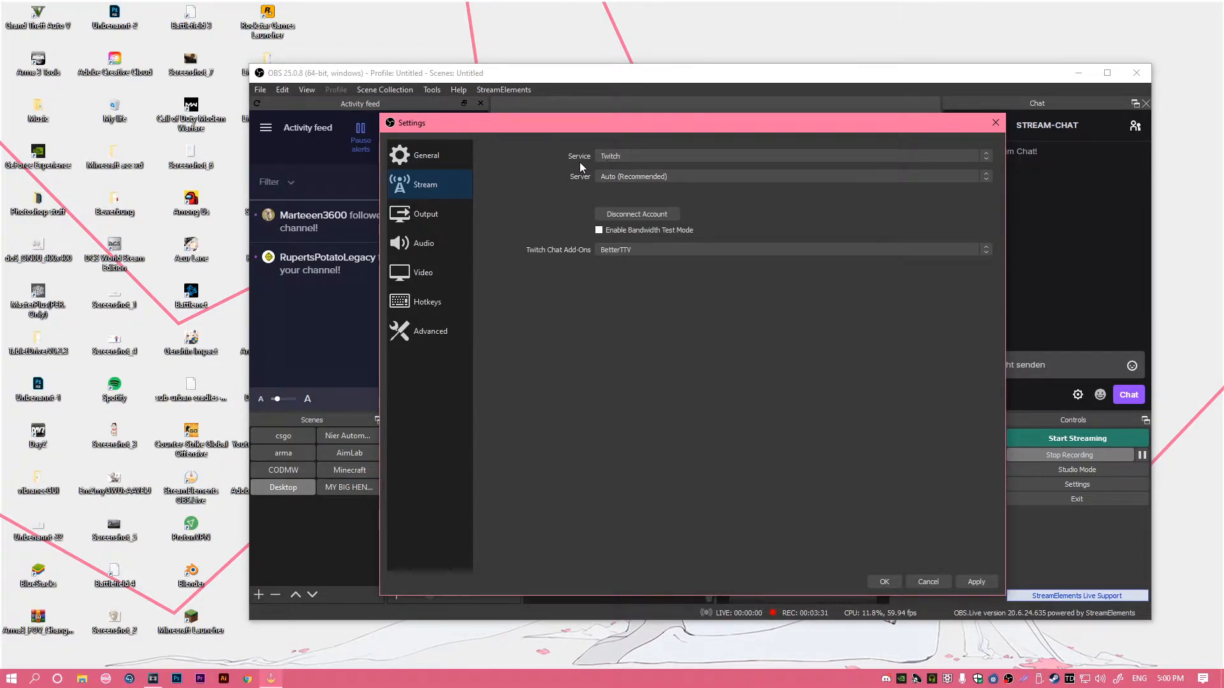
pyautogui.click(616, 158)
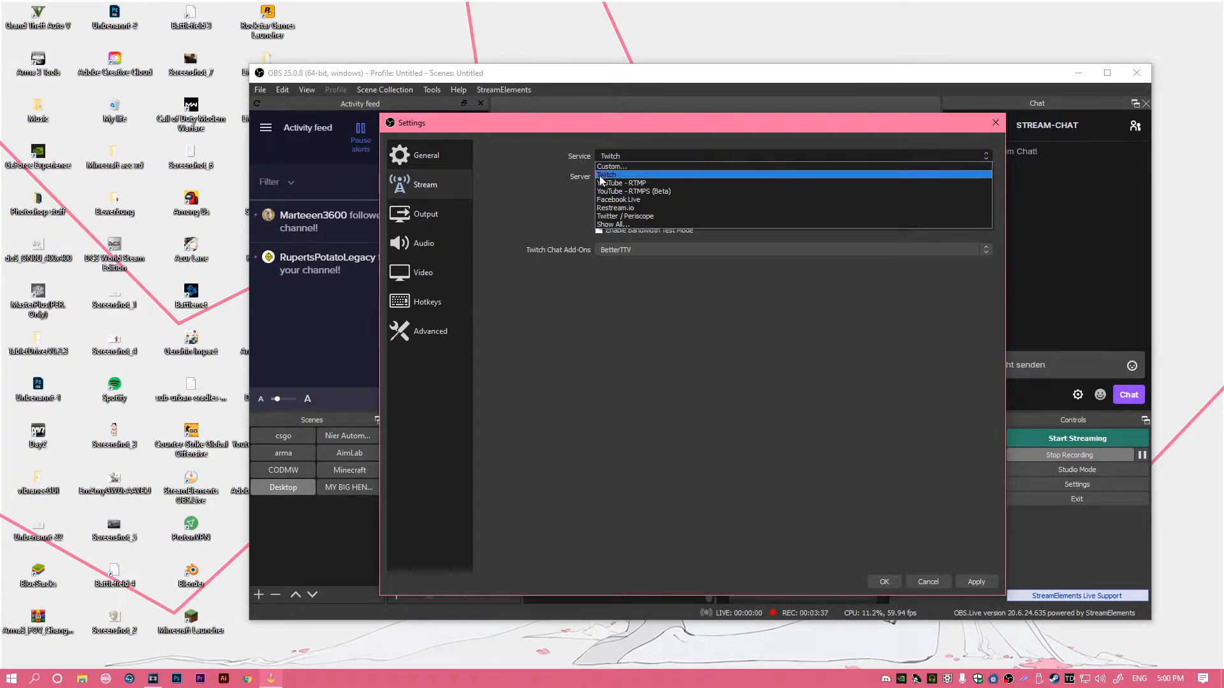
pyautogui.click(608, 176)
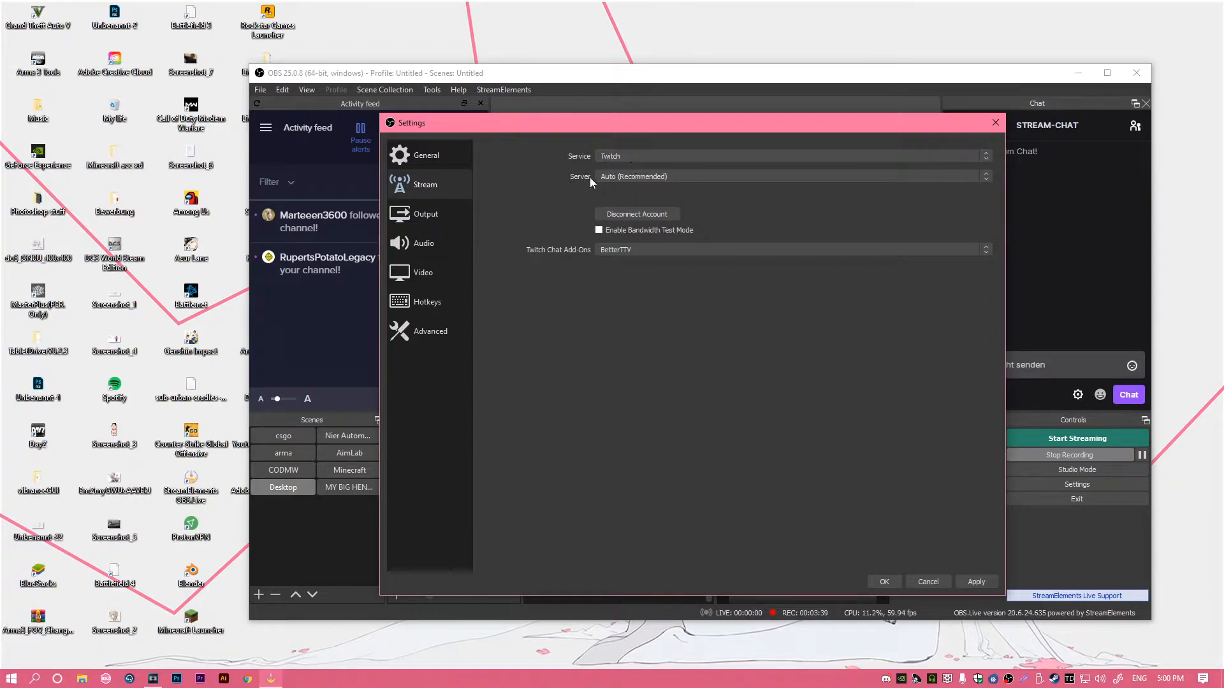
# Step: Look through the available Twitch servers and keep the server on Auto (Recommended)
pyautogui.click(610, 180)
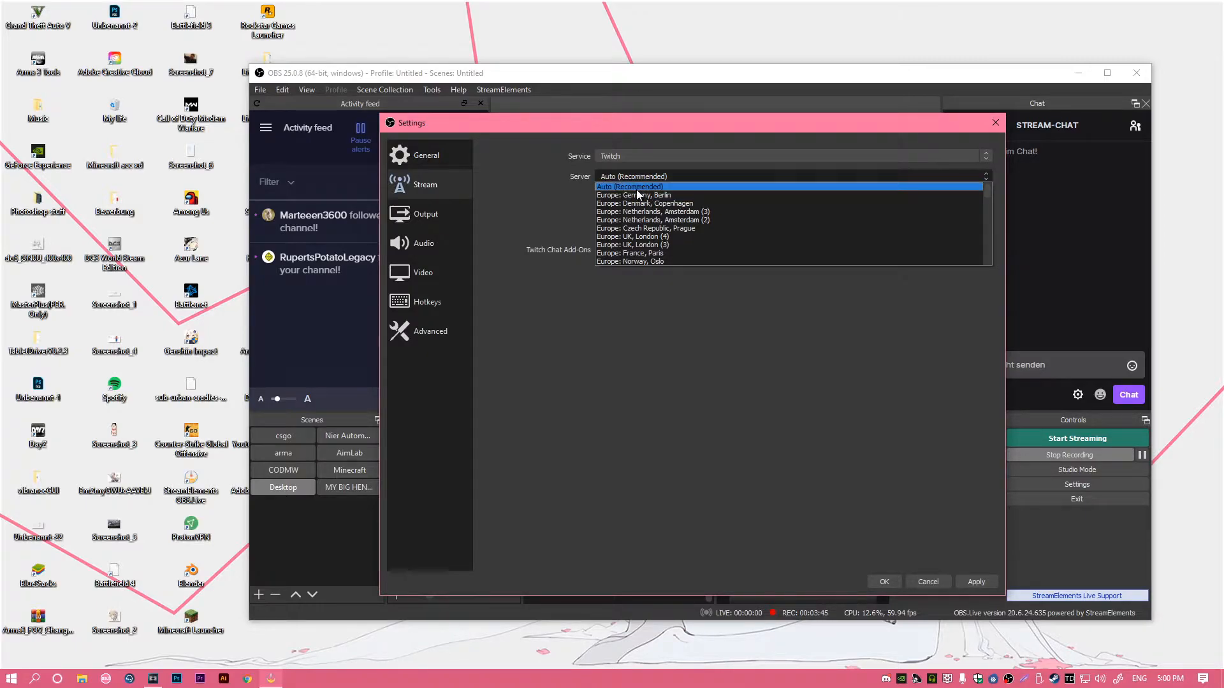
pyautogui.scroll(-15, 635, 194)
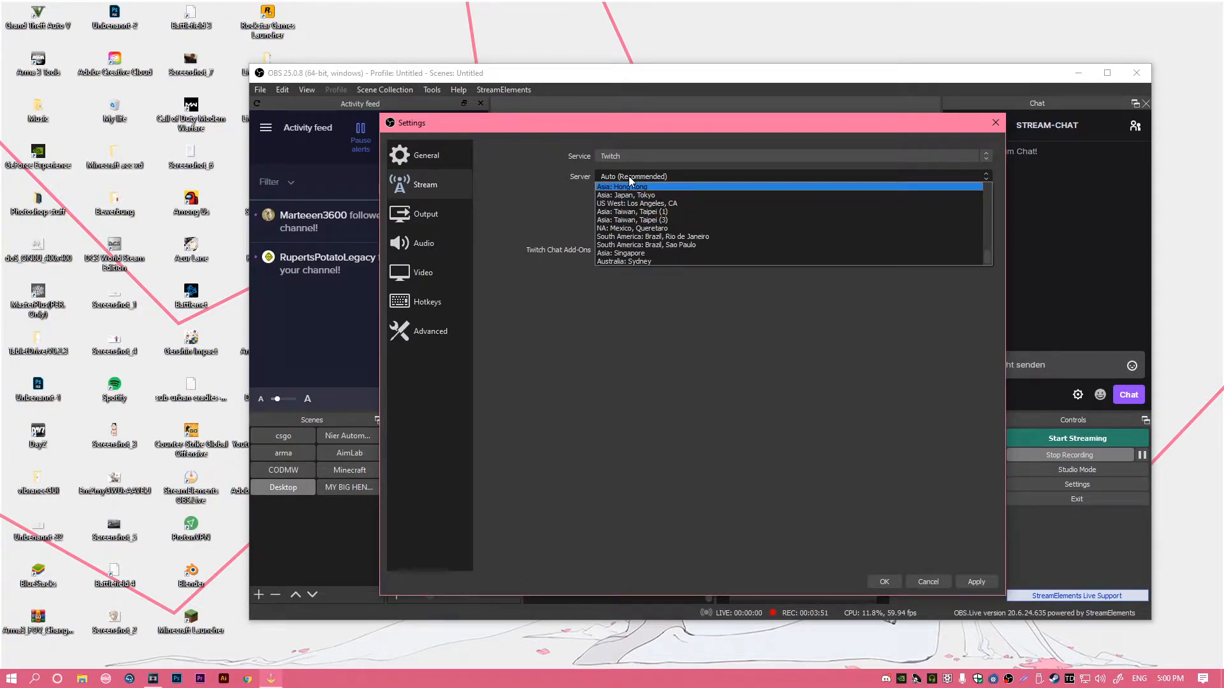
pyautogui.scroll(2, 637, 204)
pyautogui.scroll(3, 637, 204)
pyautogui.click(621, 187)
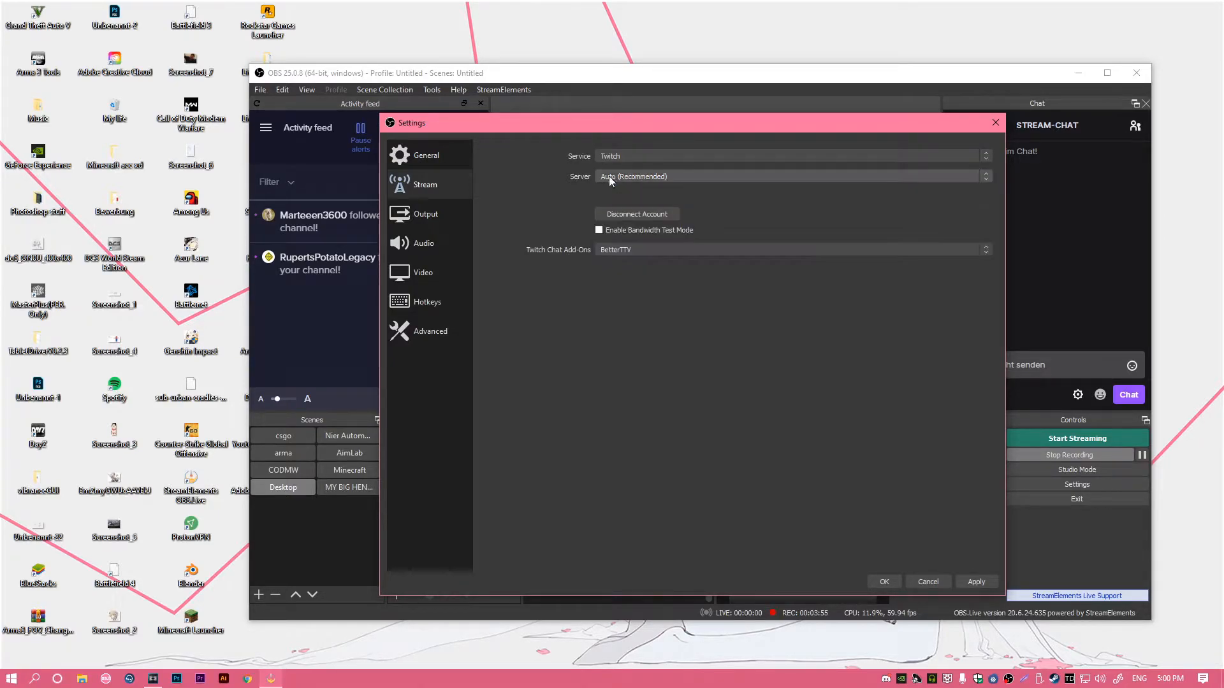
# Step: Review the sample rate, devices, meters, monitoring and push-to-talk options in the Audio settings
pyautogui.click(427, 247)
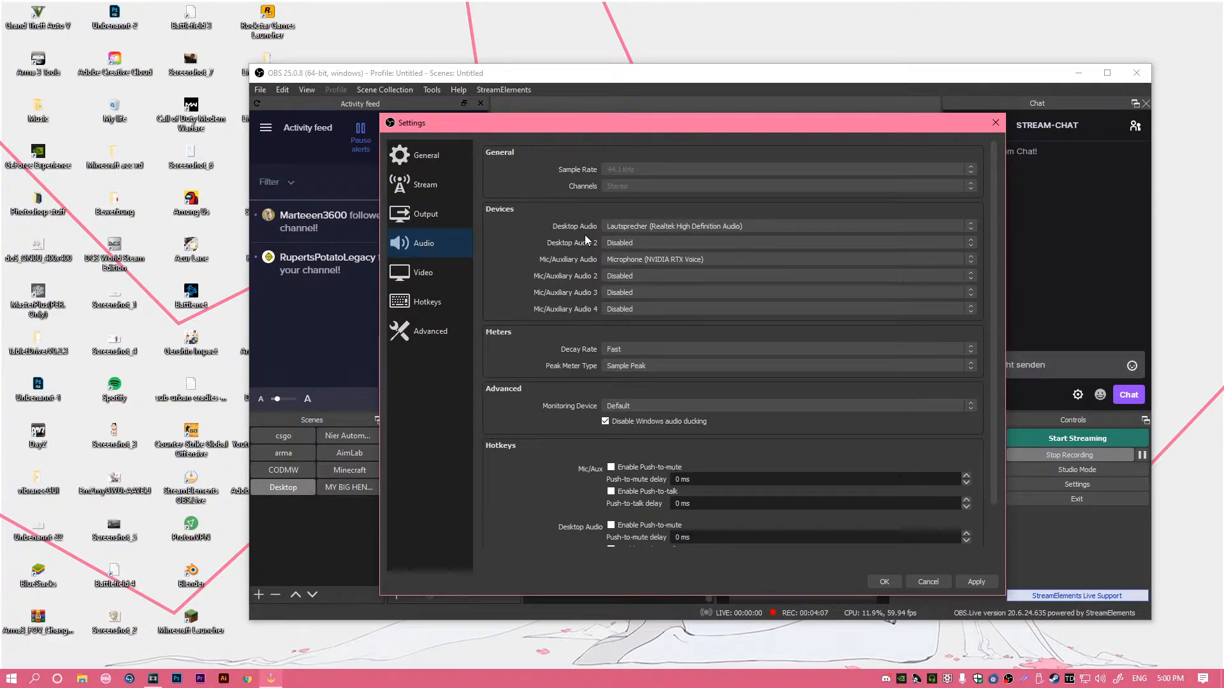
pyautogui.scroll(-1, 584, 235)
pyautogui.scroll(1, 558, 284)
pyautogui.moveTo(647, 131); pyautogui.dragTo(348, 9)
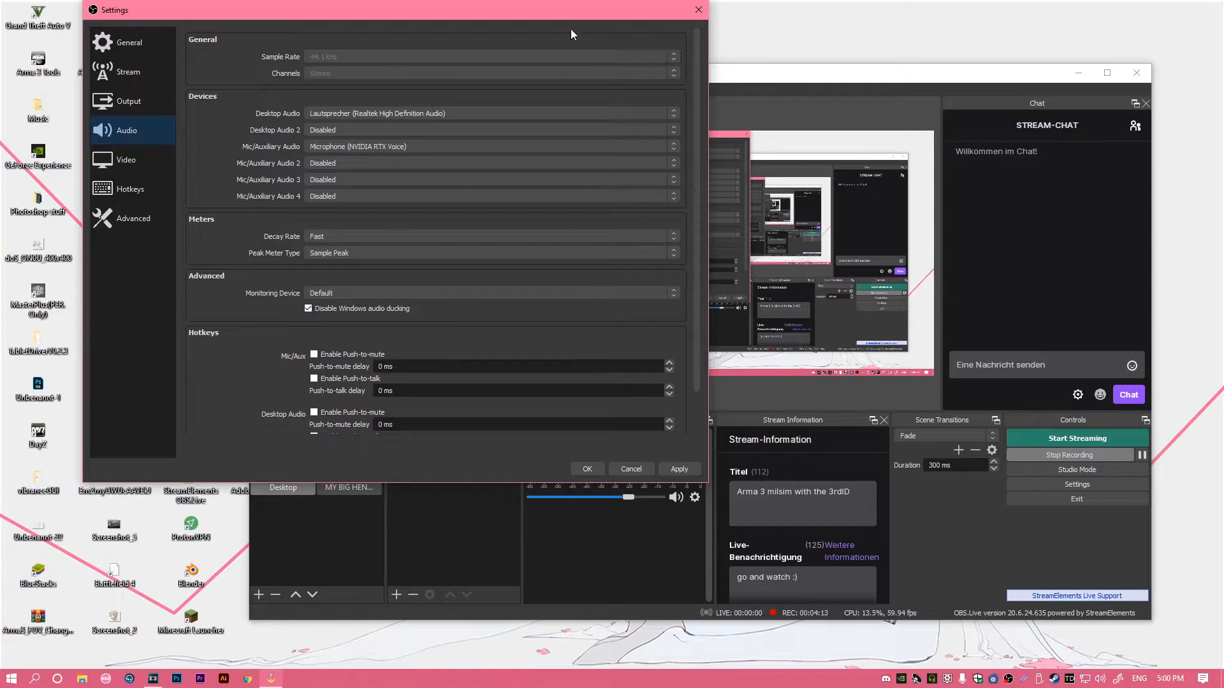
pyautogui.moveTo(536, 13); pyautogui.dragTo(806, 120)
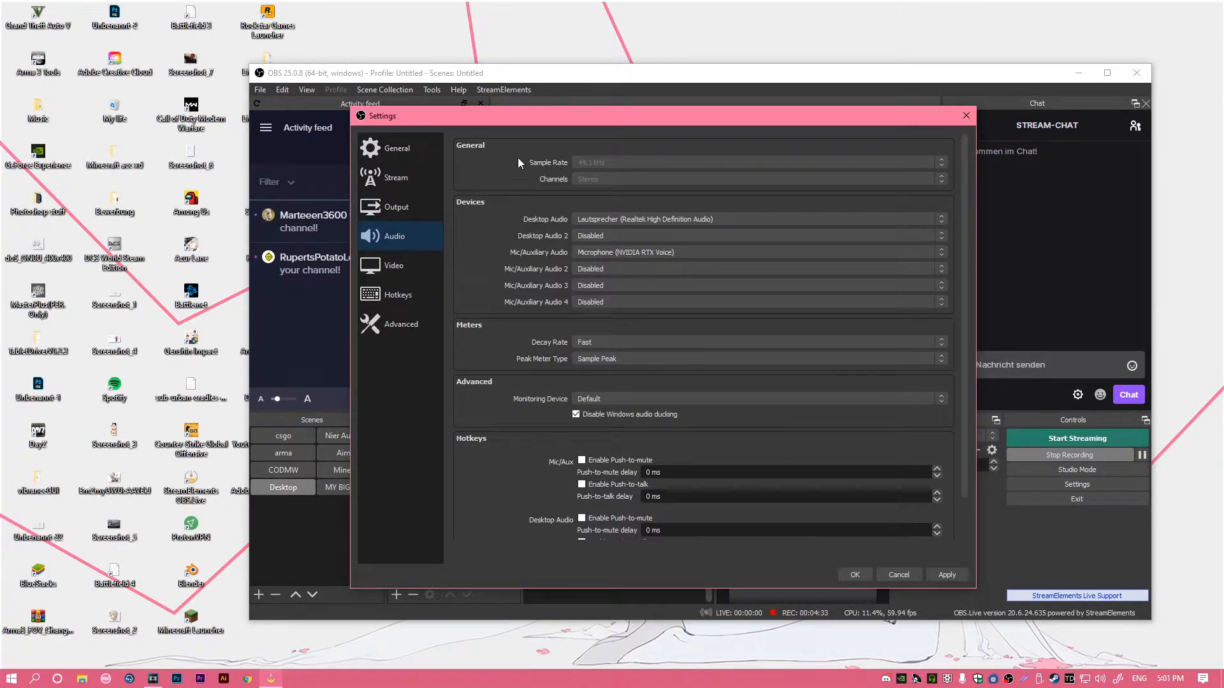
# Step: Examine the canvas and output resolution, downscale filter and FPS options in the Video settings
pyautogui.click(399, 267)
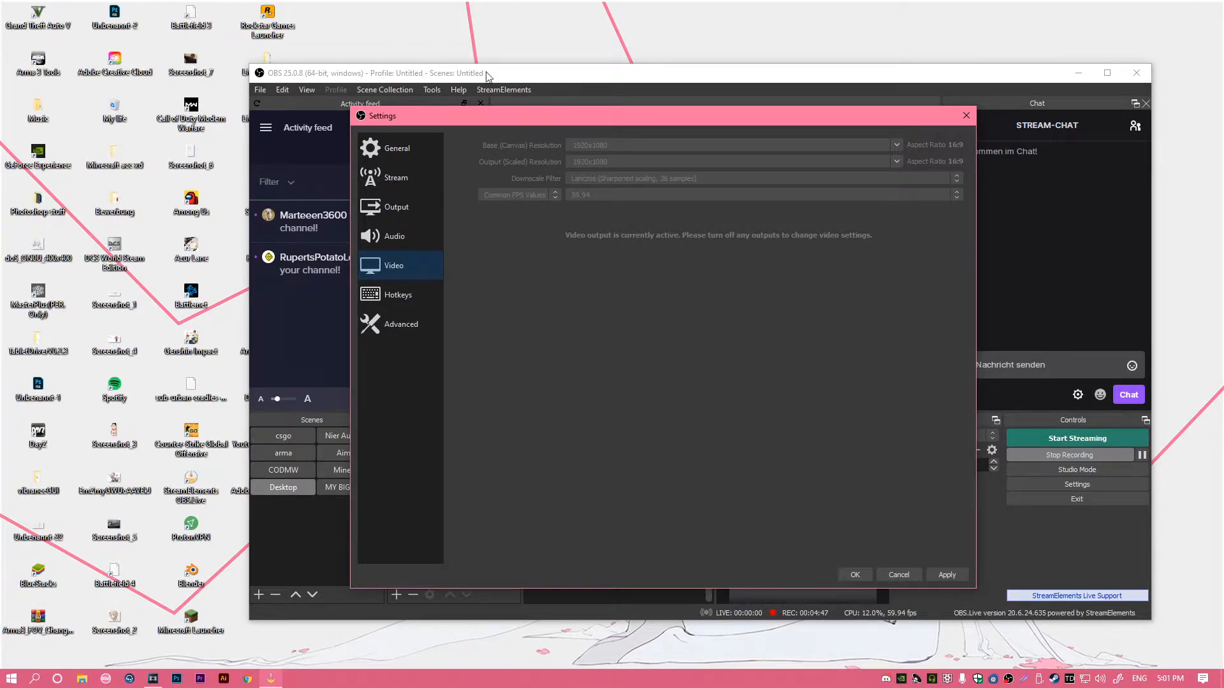
pyautogui.moveTo(329, 2); pyautogui.dragTo(1193, 561)
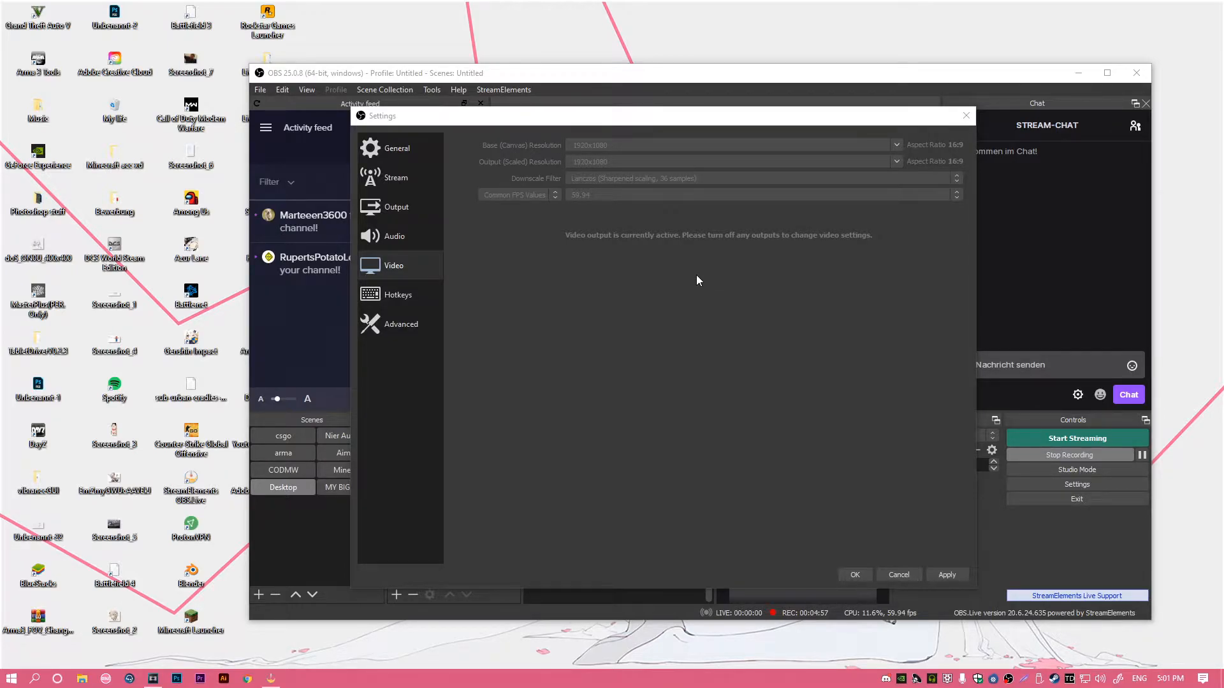
pyautogui.moveTo(467, 115); pyautogui.dragTo(444, 105)
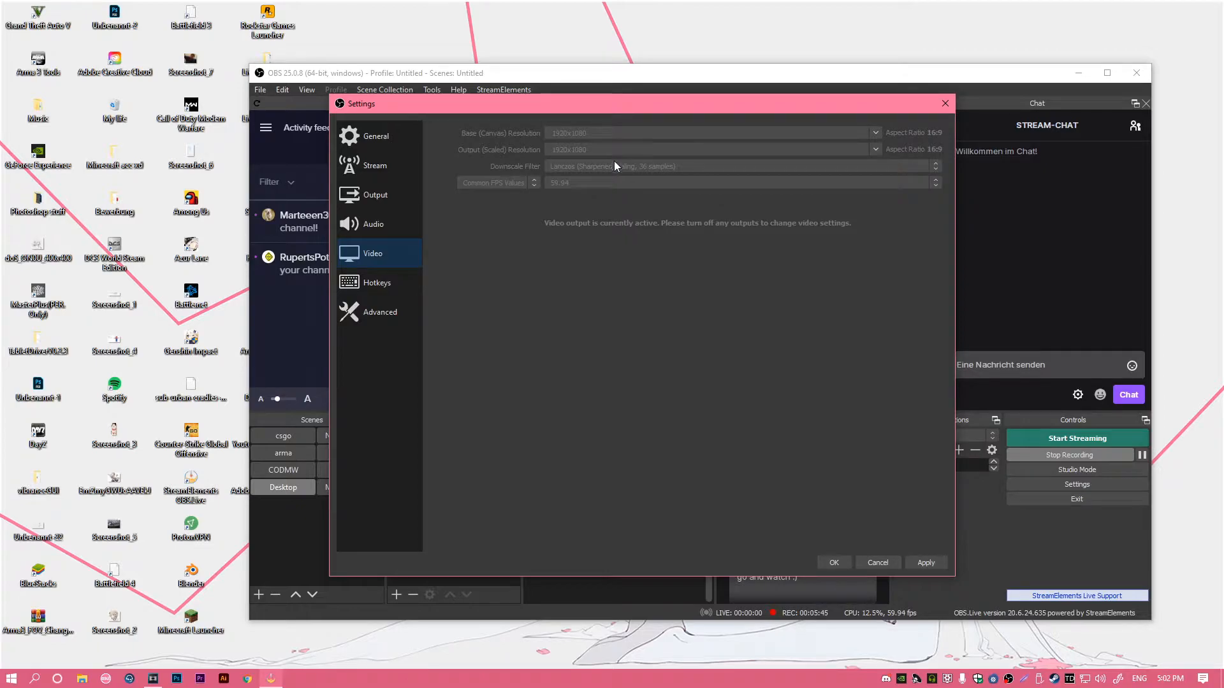
pyautogui.moveTo(449, 104); pyautogui.dragTo(474, 107)
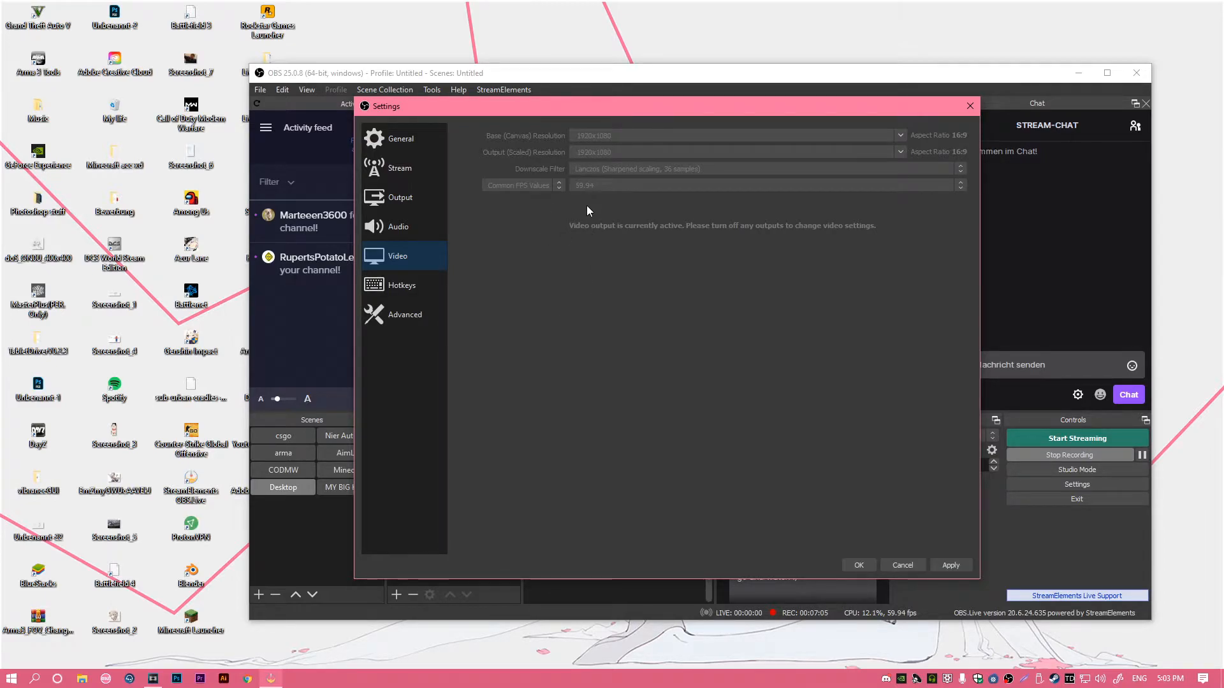
# Step: Switch to Vegas Pro, check the frame rates offered for a new project, and minimize it without creating one
pyautogui.click(153, 681)
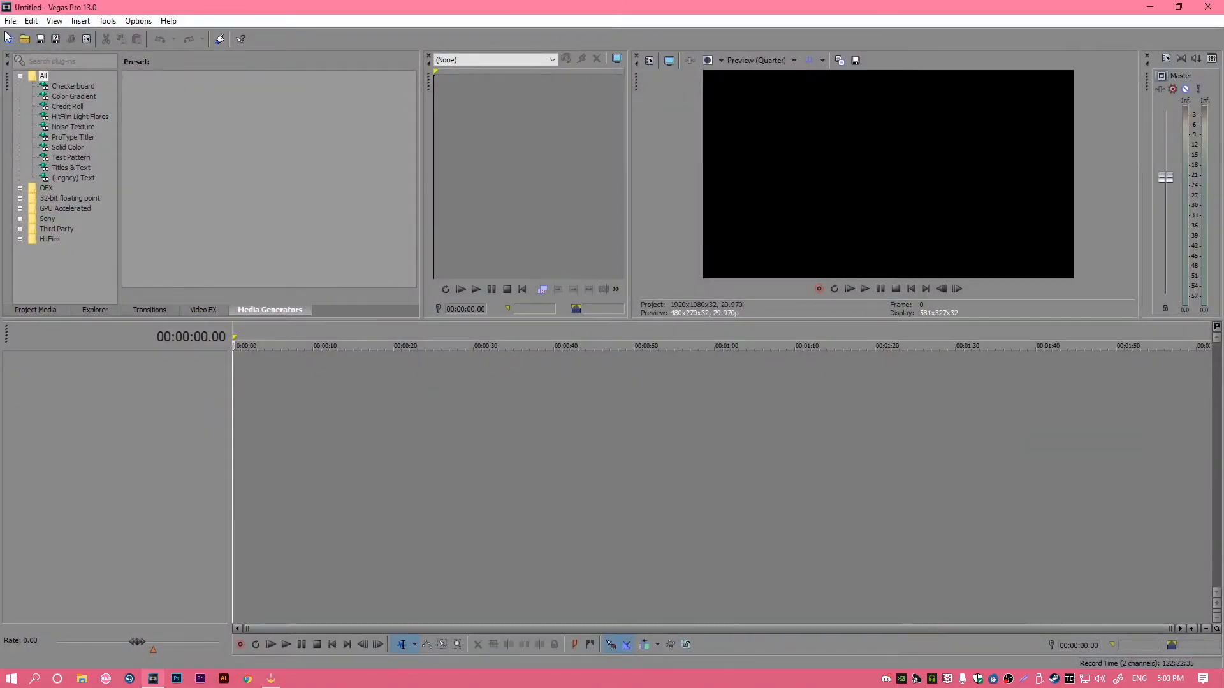
pyautogui.hotkey('alt', 'f')
pyautogui.press('n')
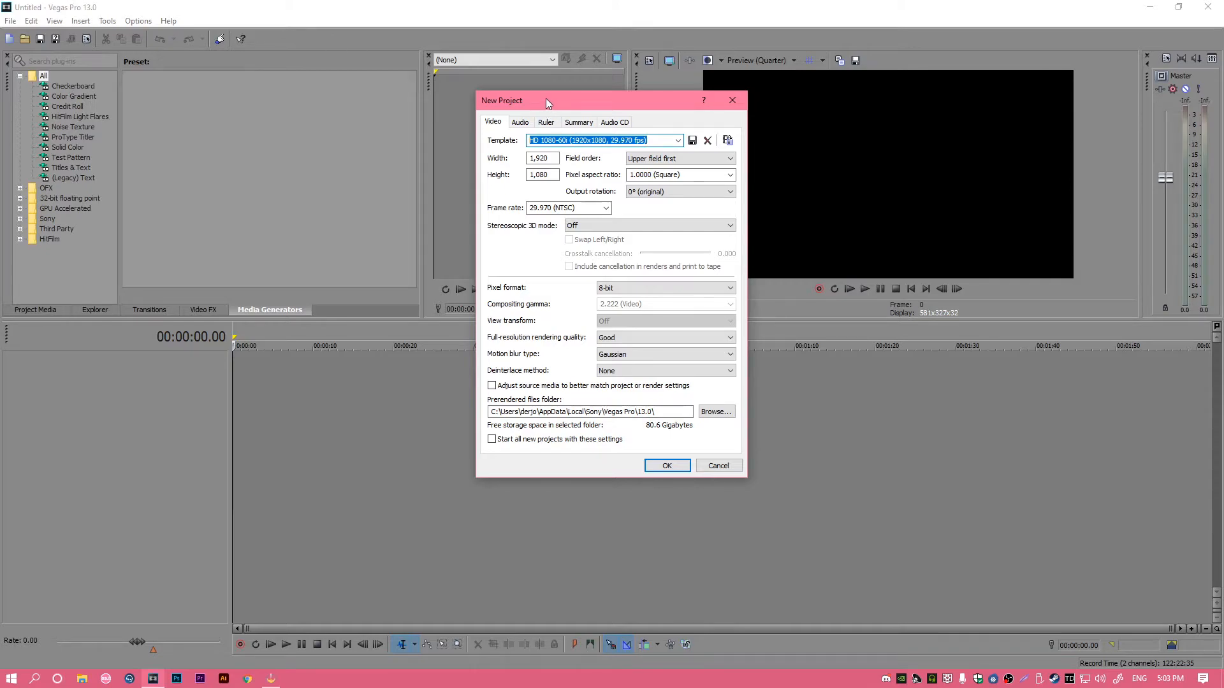
pyautogui.moveTo(545, 98); pyautogui.dragTo(602, 81)
pyautogui.click(662, 190)
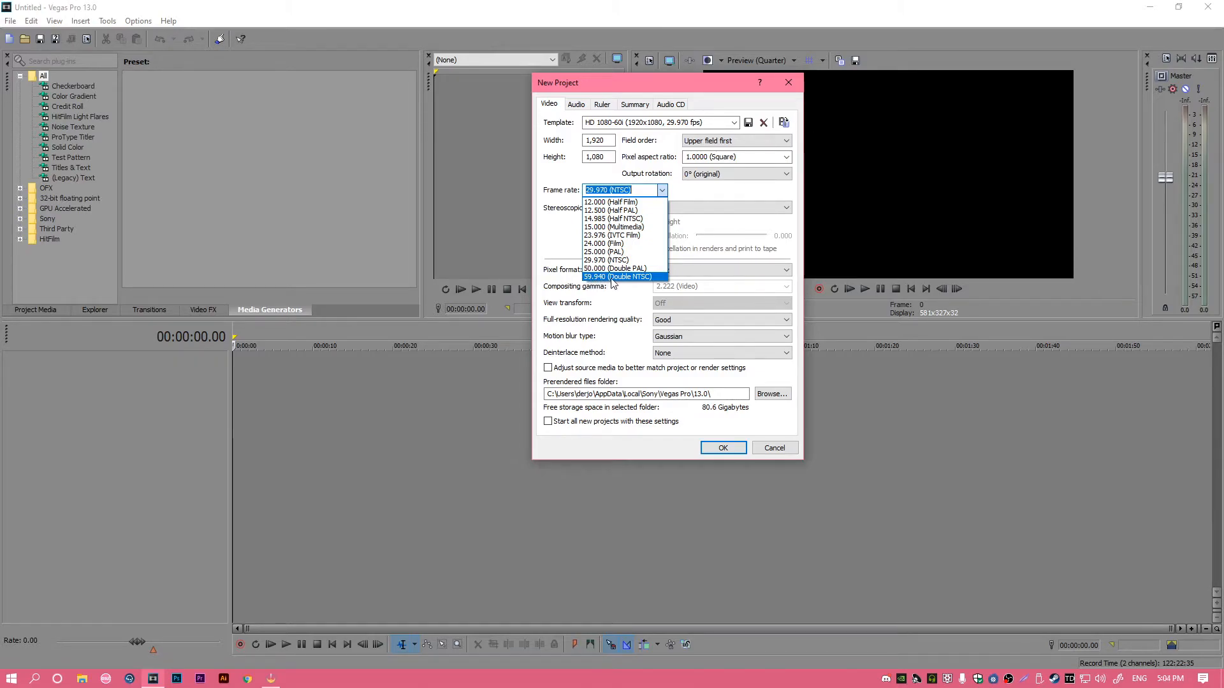
pyautogui.click(789, 84)
pyautogui.click(789, 84)
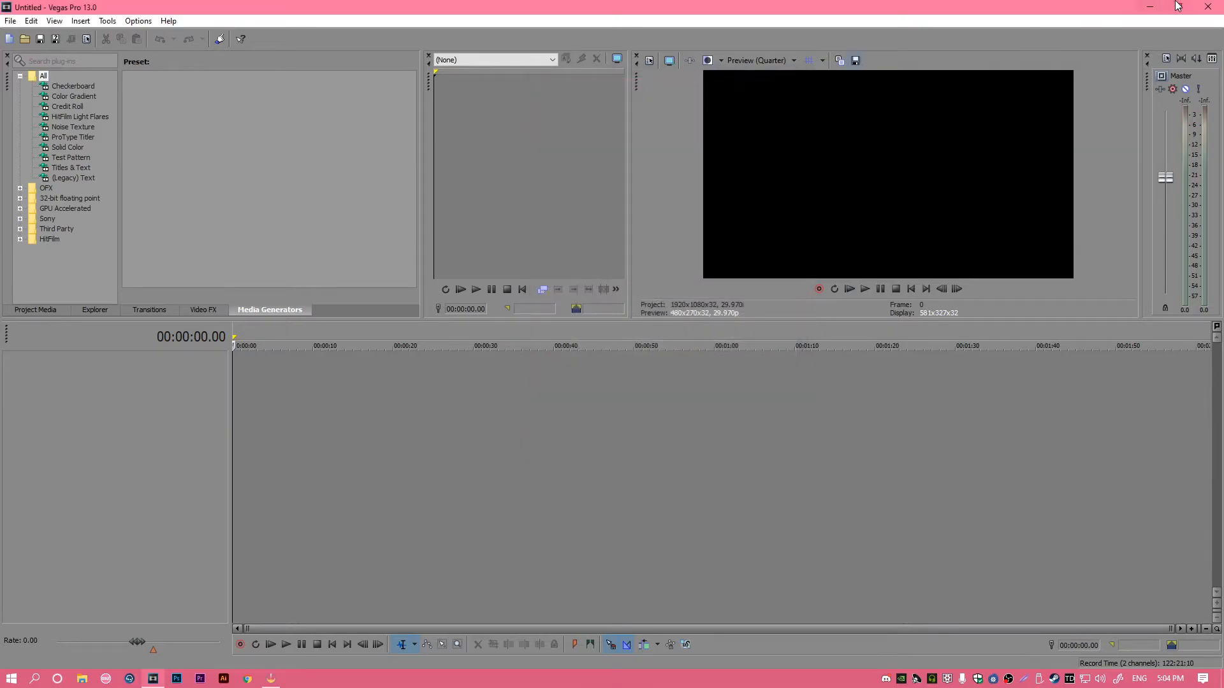
pyautogui.click(1151, 6)
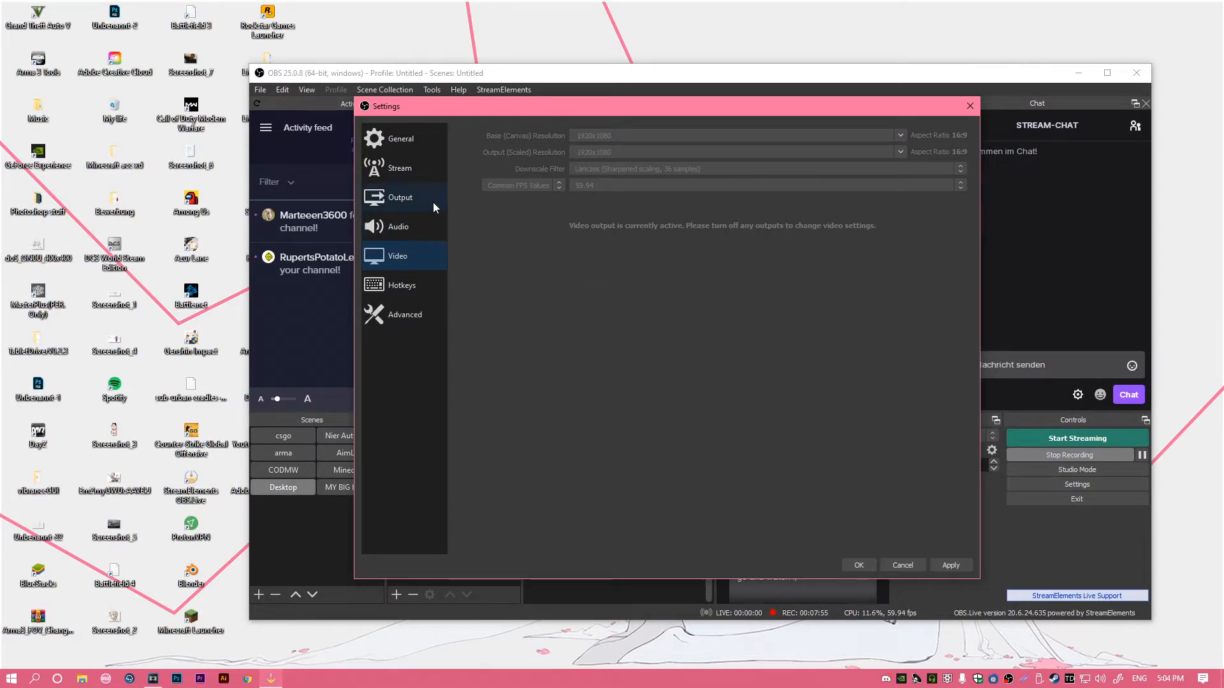
# Step: Look through the available actions in the OBS Hotkeys settings, including the streaming, recording and scene hotkeys
pyautogui.click(411, 286)
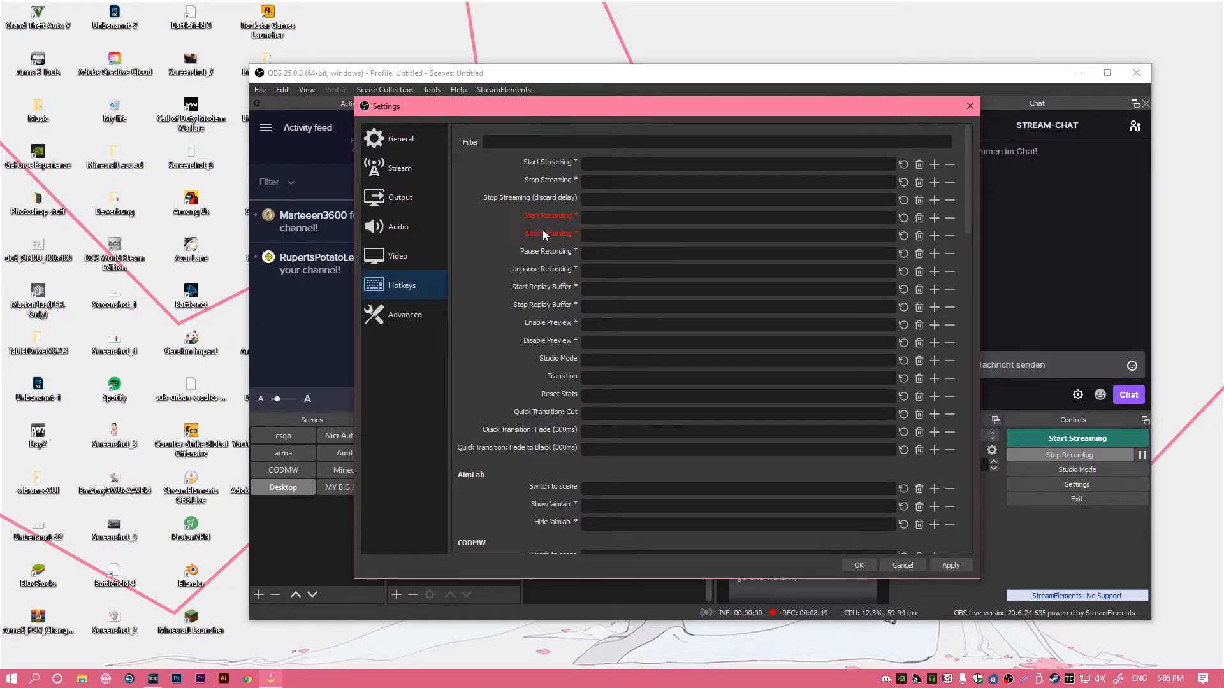
pyautogui.scroll(-5, 526, 319)
pyautogui.scroll(5, 534, 322)
pyautogui.scroll(-3, 556, 369)
pyautogui.scroll(3, 556, 369)
# Step: Review the Advanced settings for recording file names, stream delay, automatic reconnect and network
pyautogui.click(398, 315)
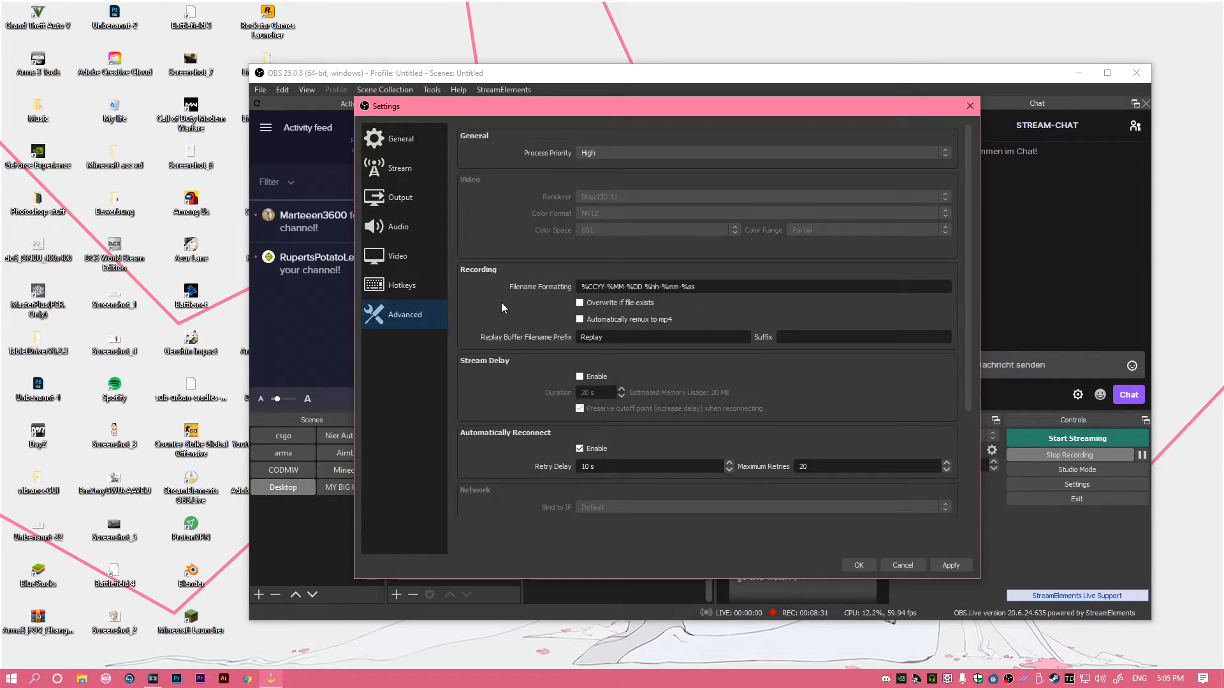
pyautogui.scroll(-3, 522, 305)
pyautogui.scroll(3, 520, 301)
pyautogui.scroll(-2, 508, 299)
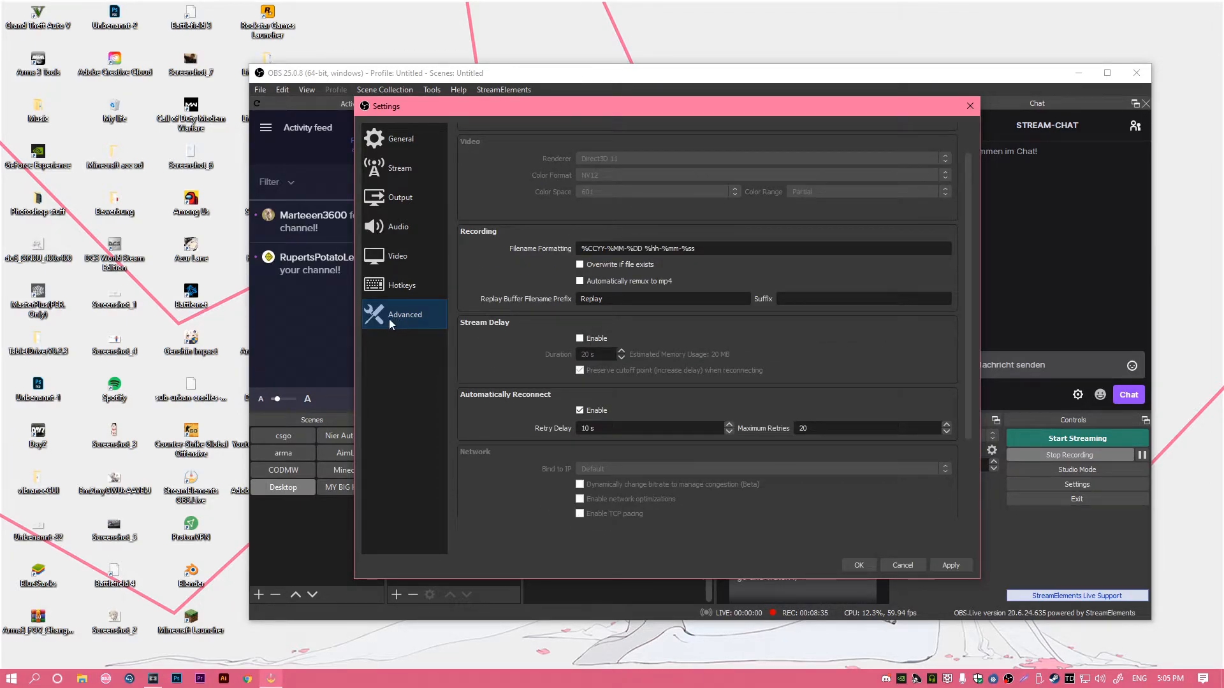
pyautogui.scroll(-3, 556, 272)
pyautogui.scroll(4, 543, 281)
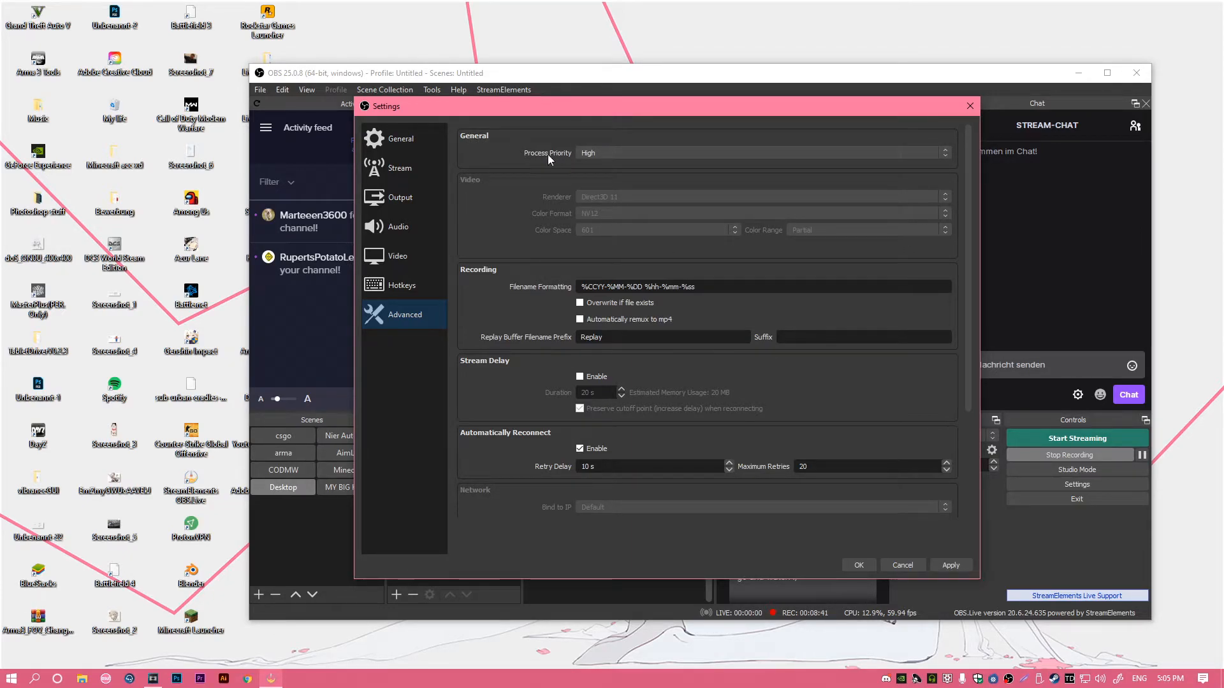
# Step: Look through the process priority choices in the Advanced settings and keep it on High
pyautogui.click(596, 154)
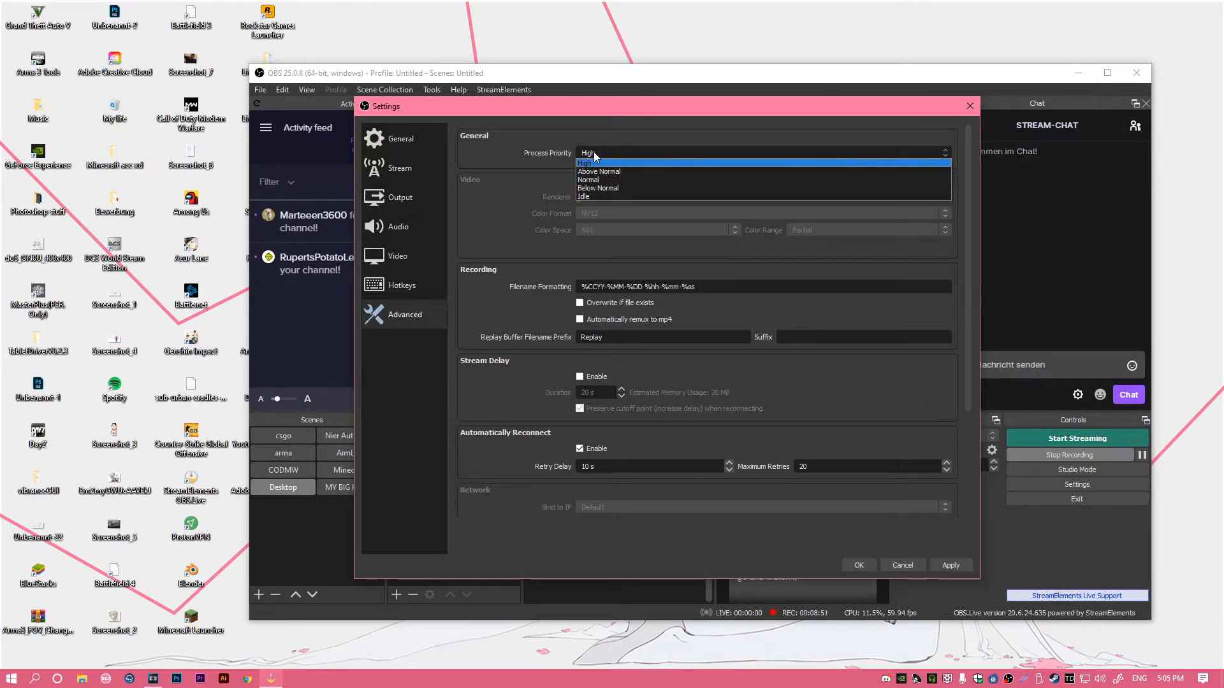
pyautogui.click(594, 152)
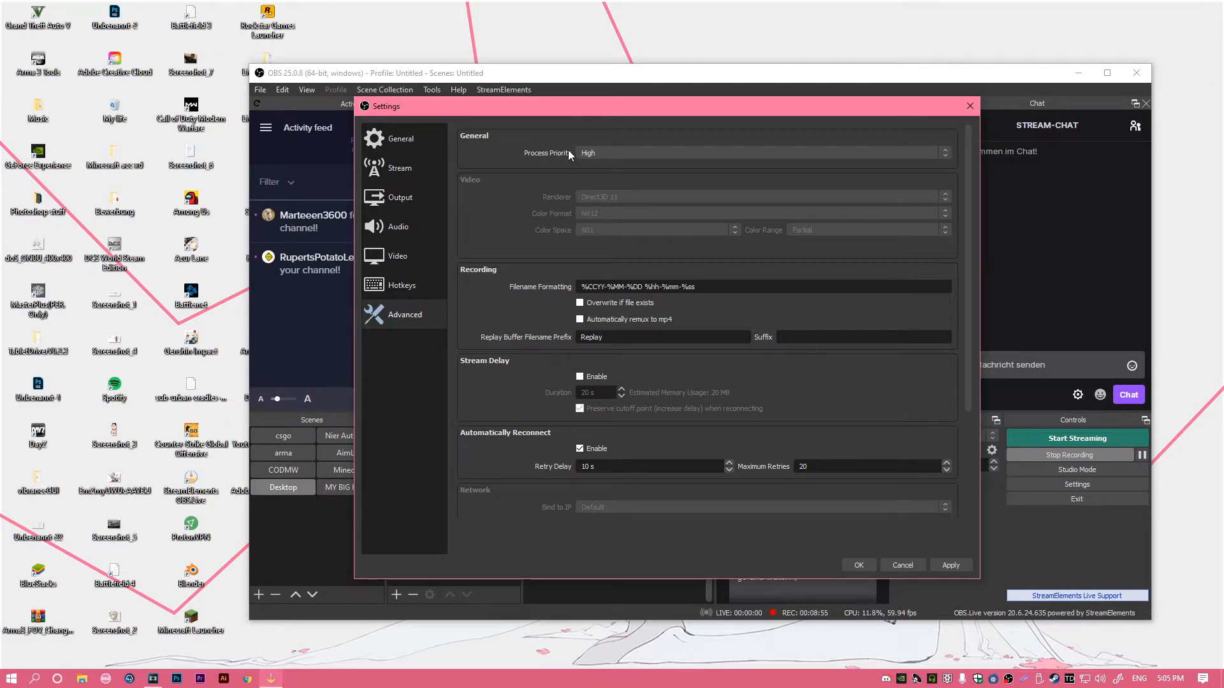
pyautogui.moveTo(464, 109); pyautogui.dragTo(491, 113)
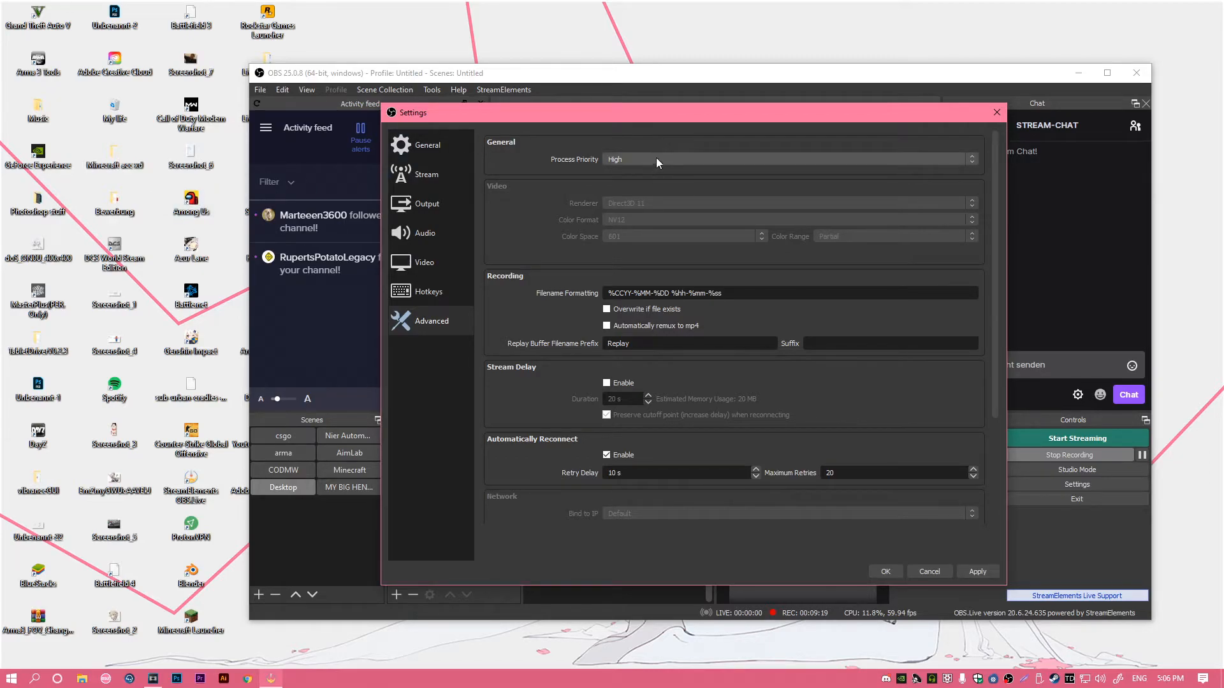
pyautogui.click(637, 164)
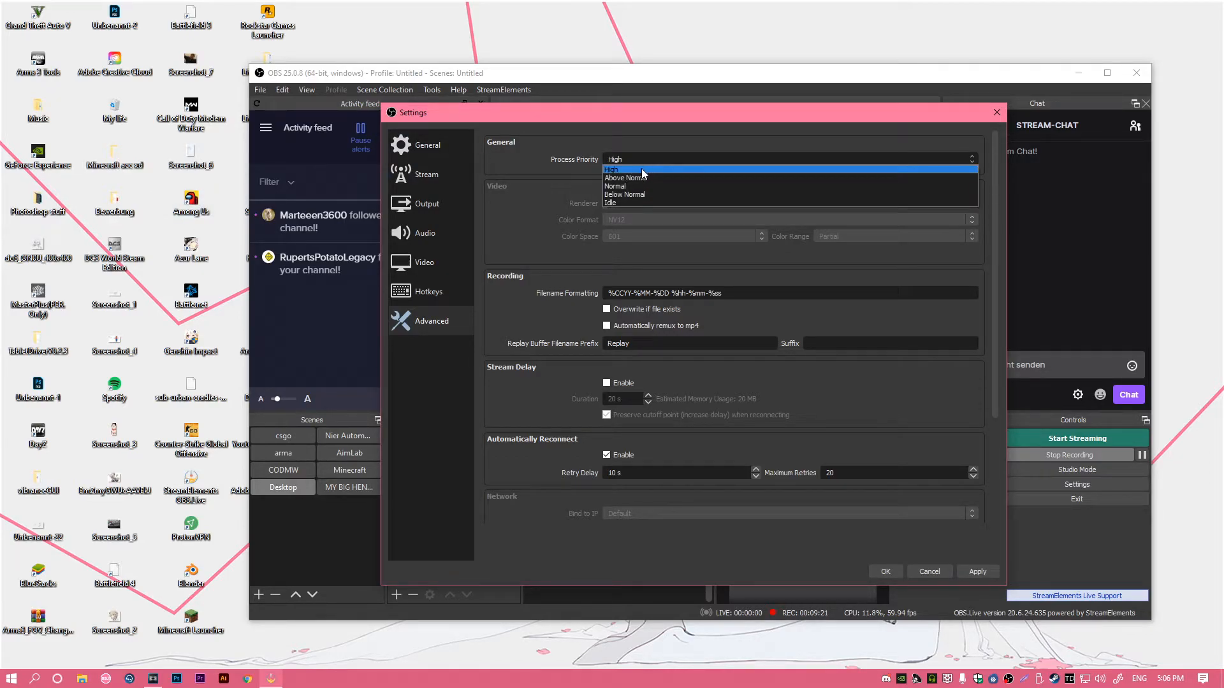
pyautogui.click(618, 170)
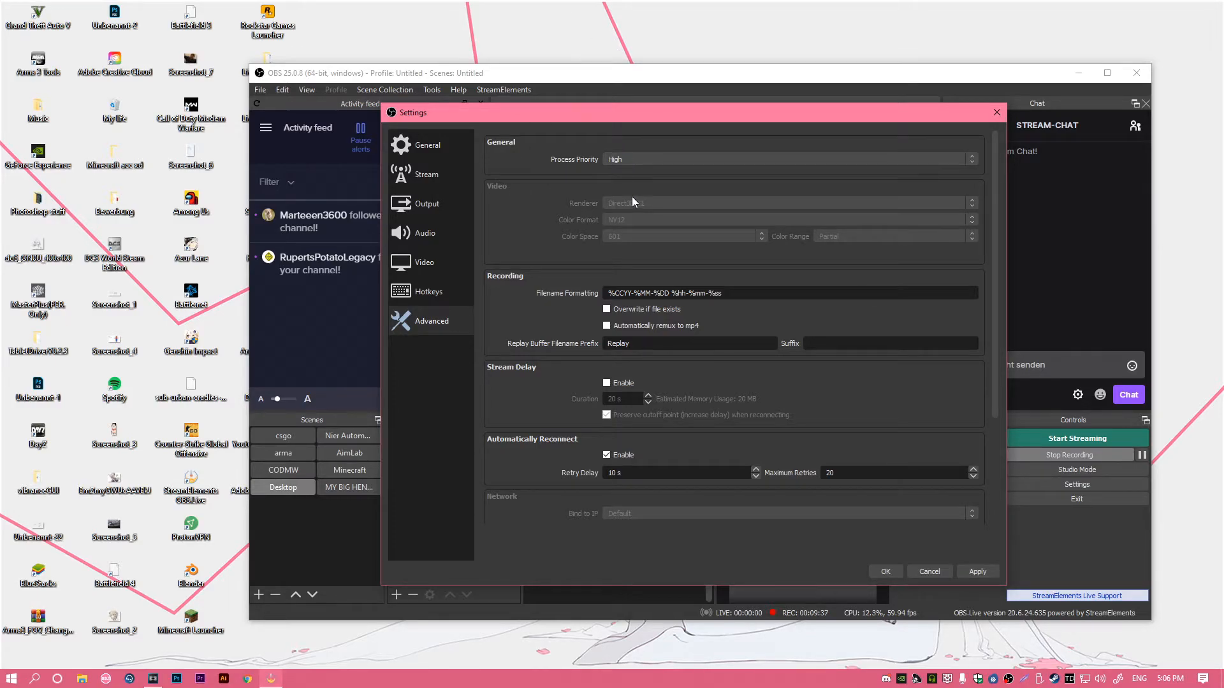
pyautogui.click(626, 158)
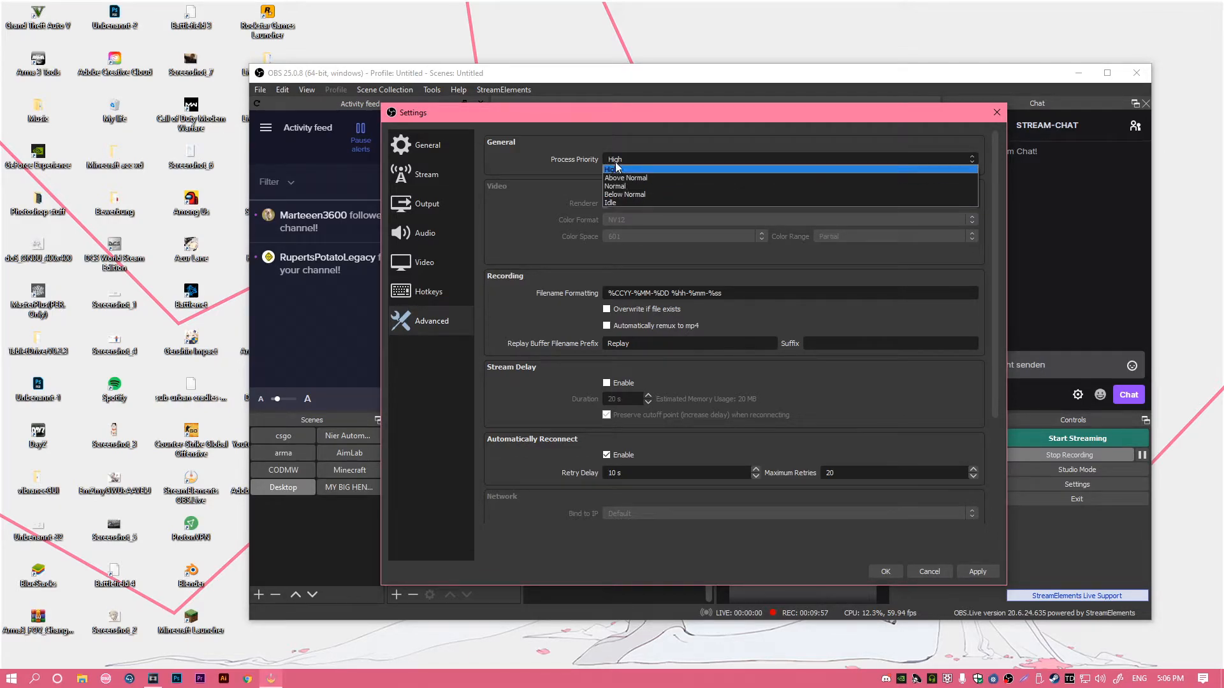
pyautogui.click(674, 169)
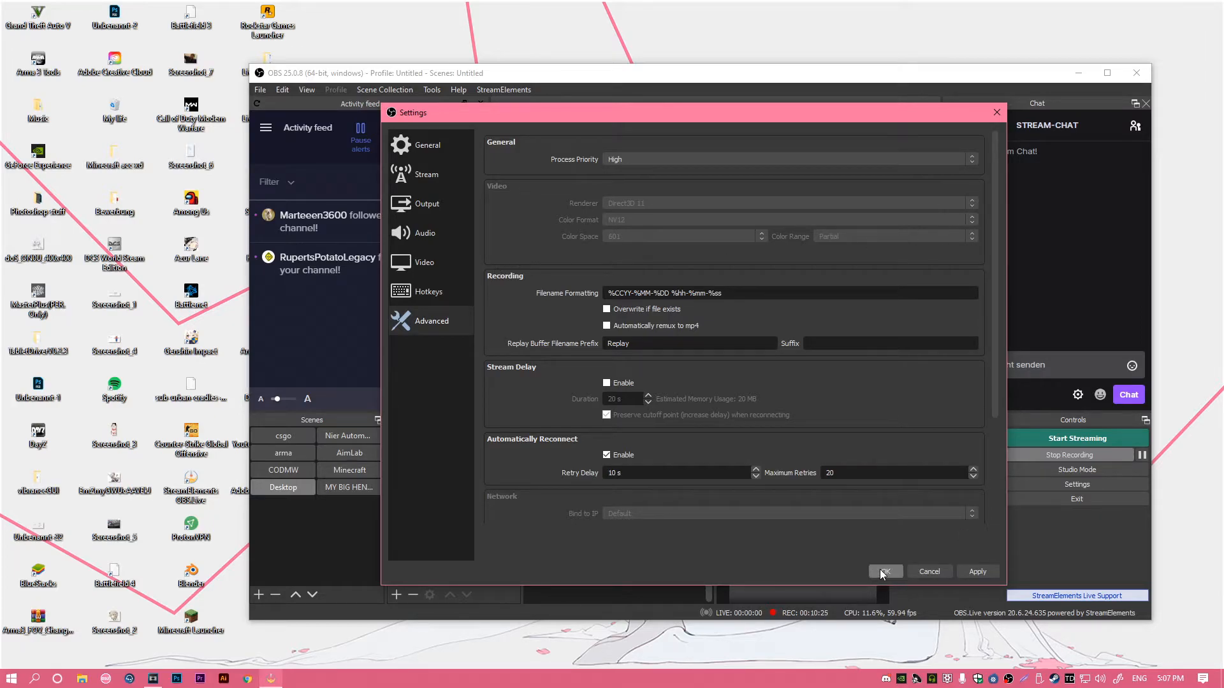
# Step: Review the Streaming, Recording, Audio and Replay Buffer options in the Output settings
pyautogui.click(436, 206)
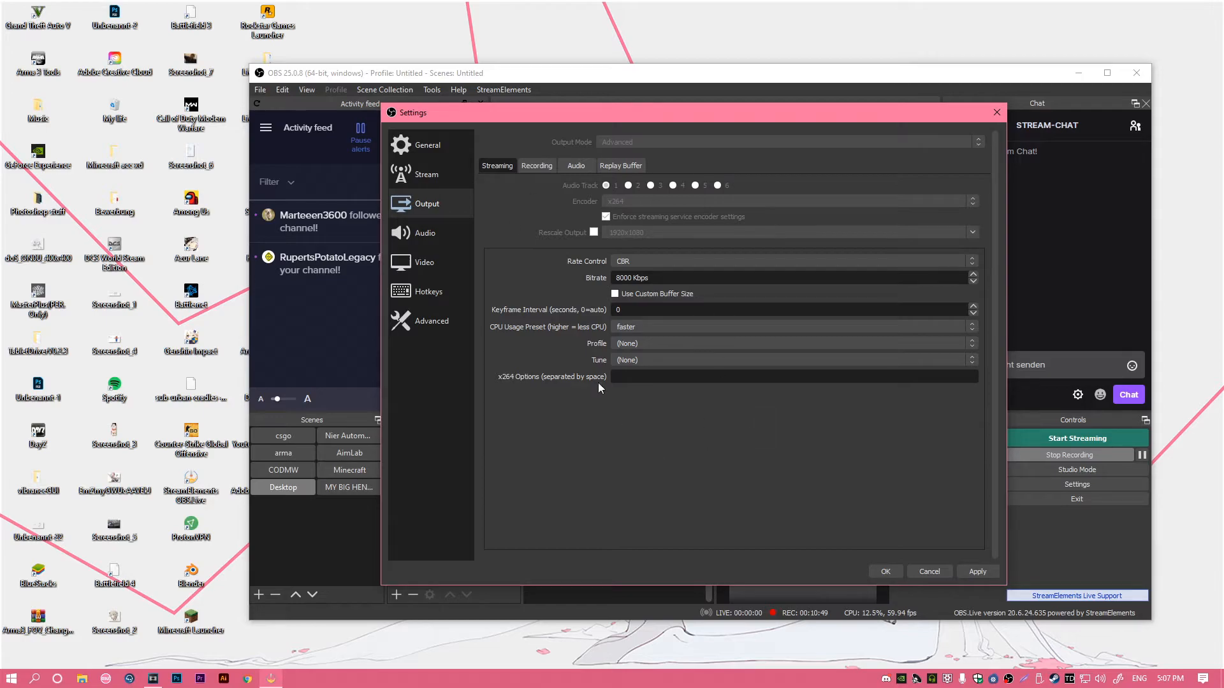
pyautogui.click(540, 167)
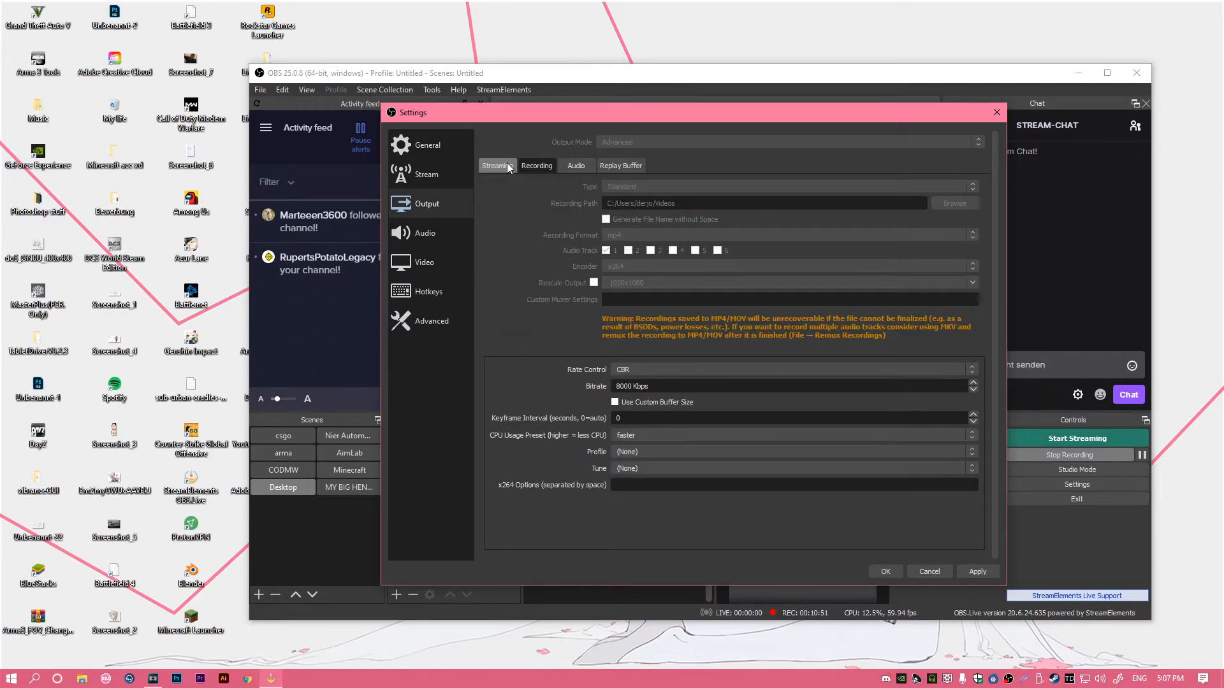
pyautogui.click(573, 167)
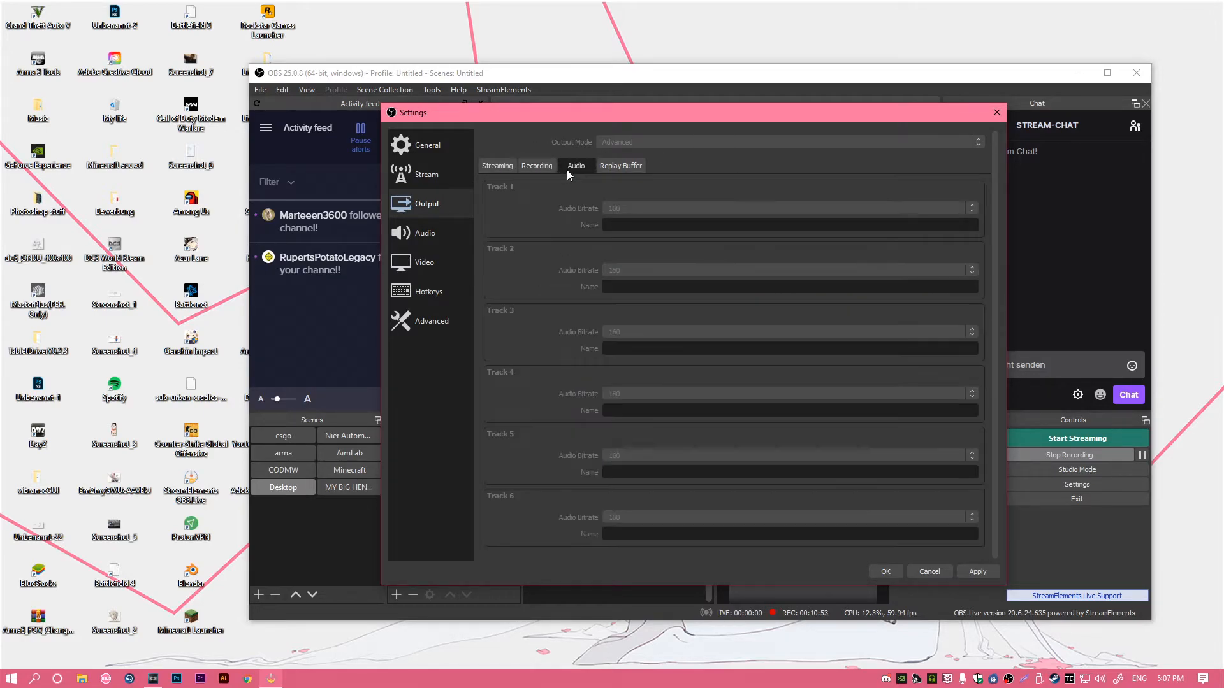
pyautogui.click(626, 171)
pyautogui.click(531, 167)
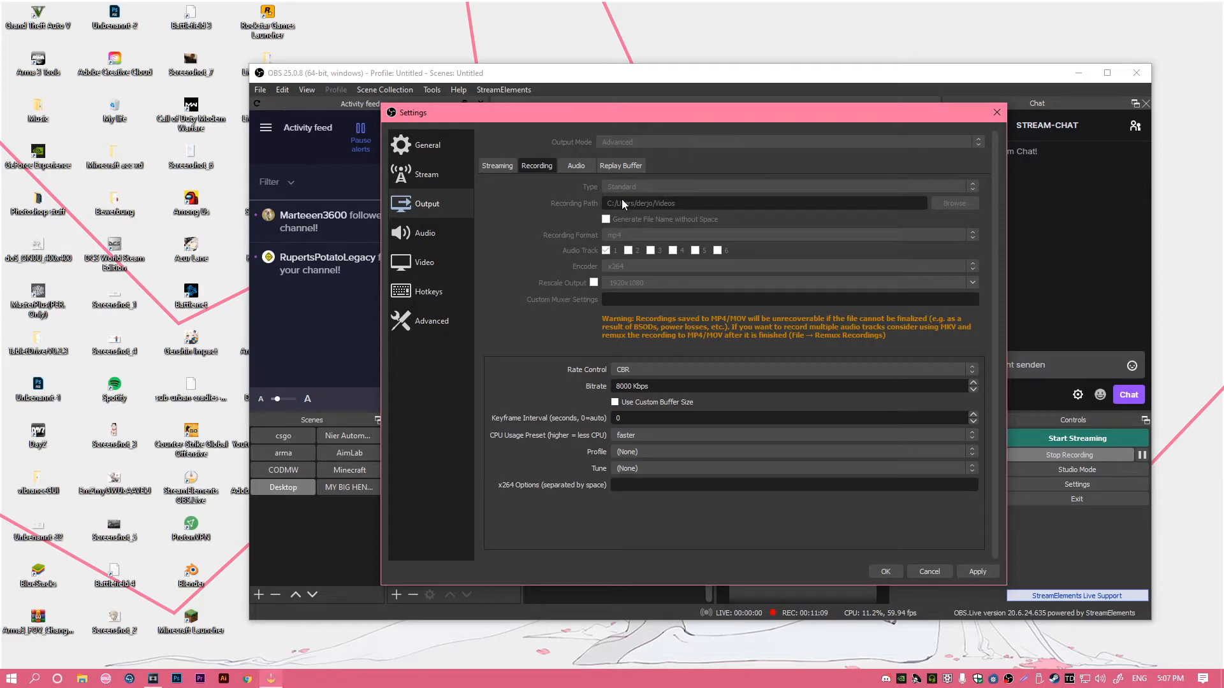
pyautogui.click(495, 167)
pyautogui.click(533, 166)
# Step: Switch to File Explorer and open the Videos folder where recordings are saved
pyautogui.click(82, 680)
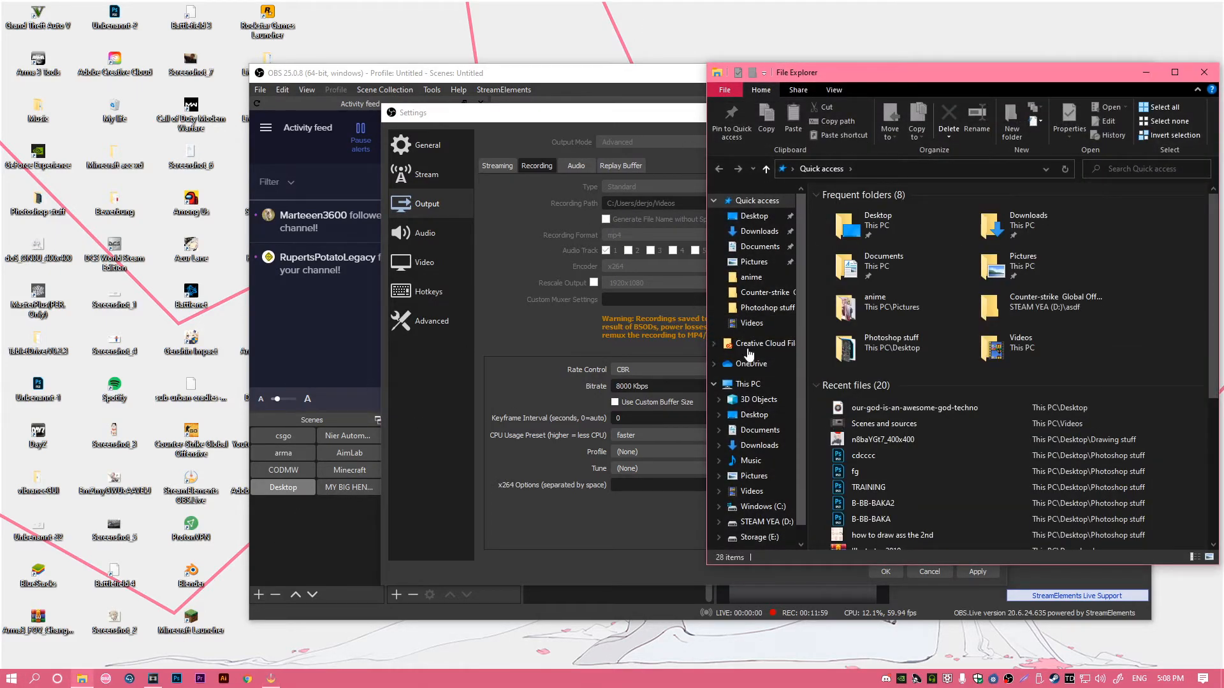
pyautogui.click(753, 324)
pyautogui.moveTo(926, 74); pyautogui.dragTo(681, 59)
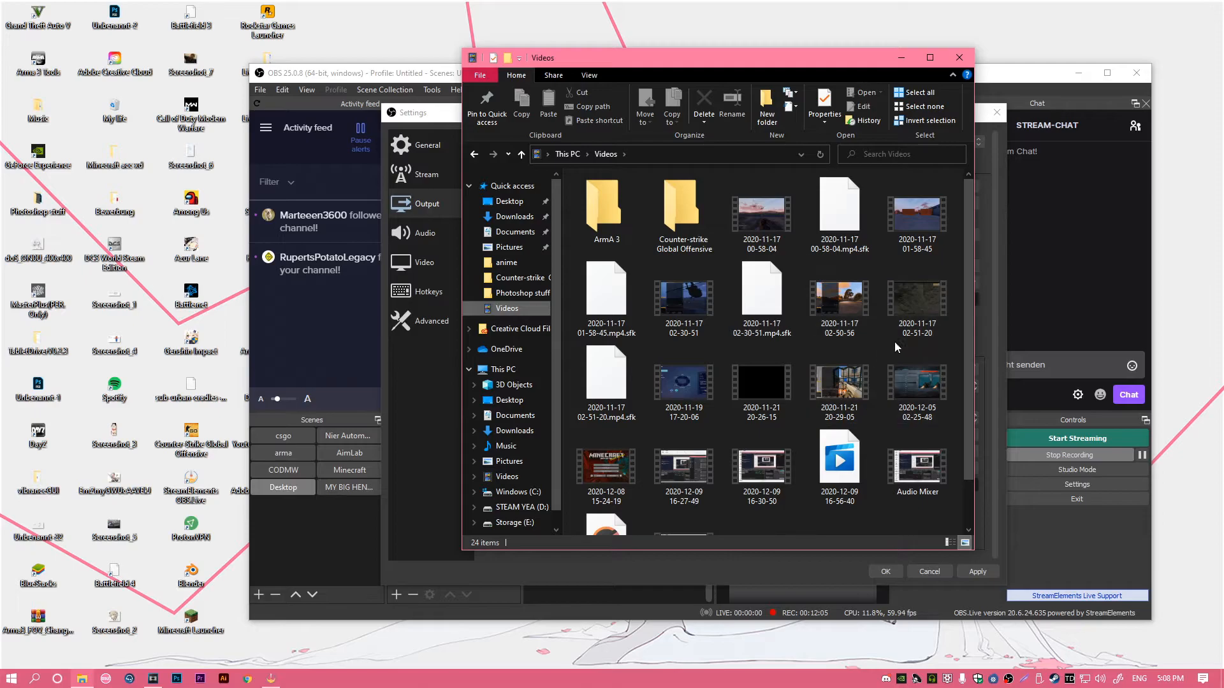
pyautogui.rightClick(765, 411)
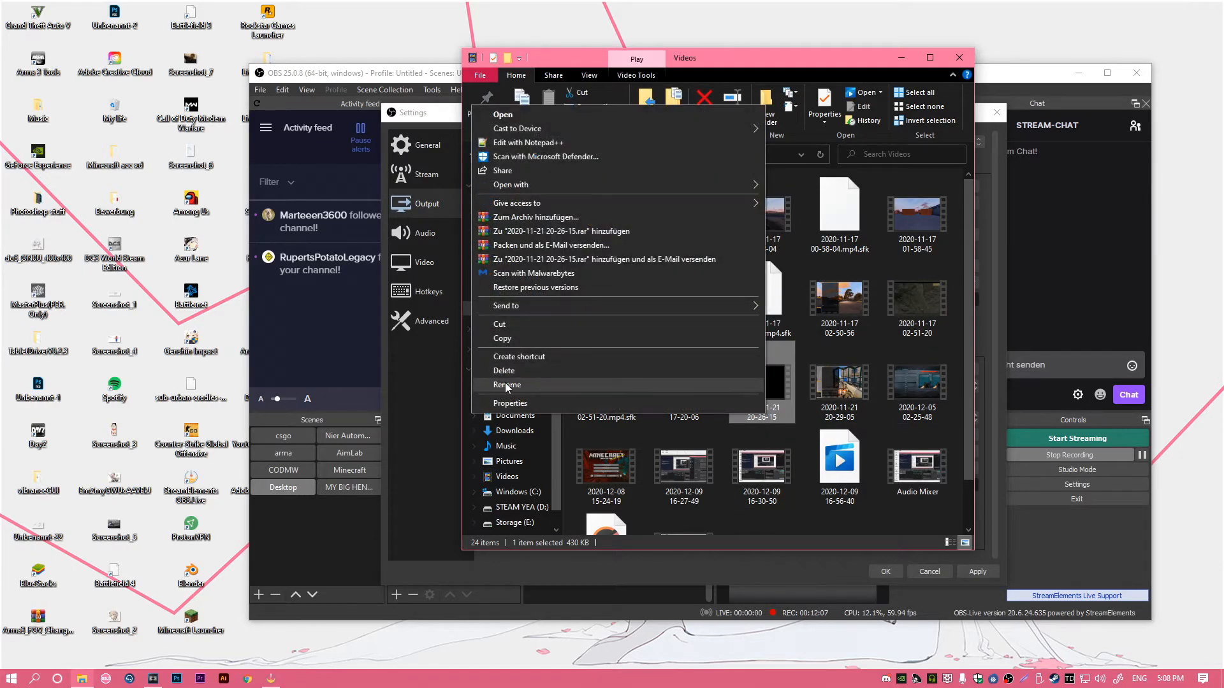
pyautogui.click(507, 385)
pyautogui.click(751, 408)
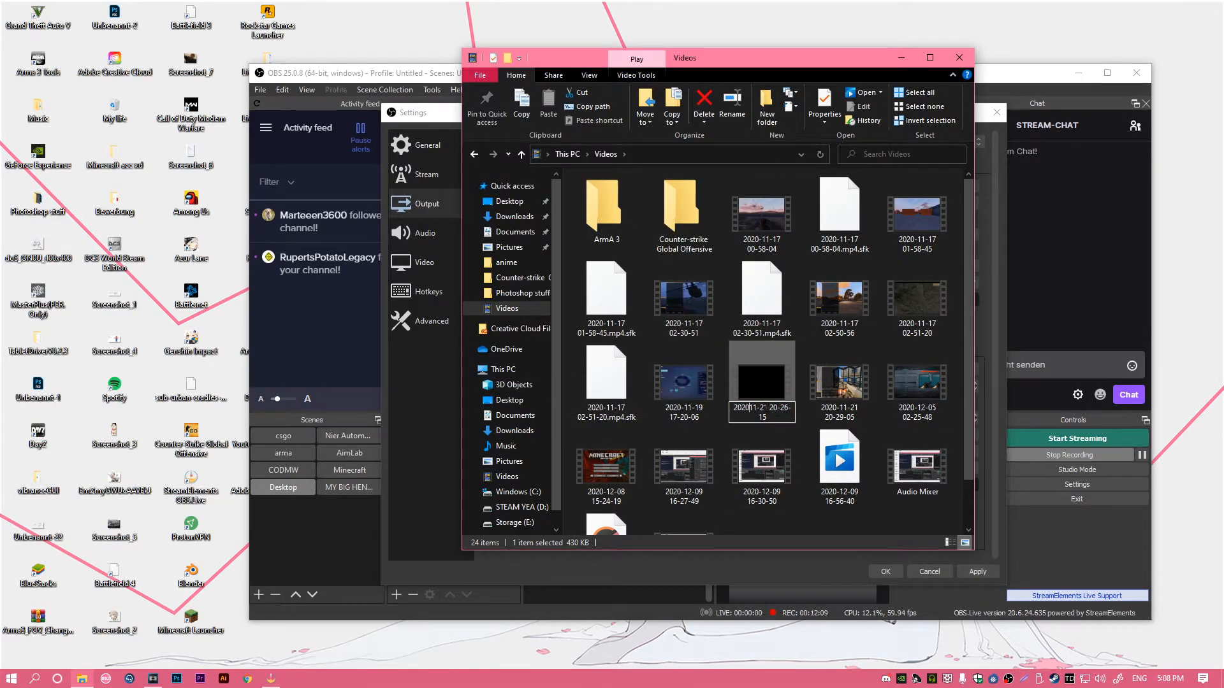
pyautogui.press('BackSpace')
pyautogui.press('BackSpace')
pyautogui.press('Right')
pyautogui.press('Right')
pyautogui.press('BackSpace')
pyautogui.press('BackSpace')
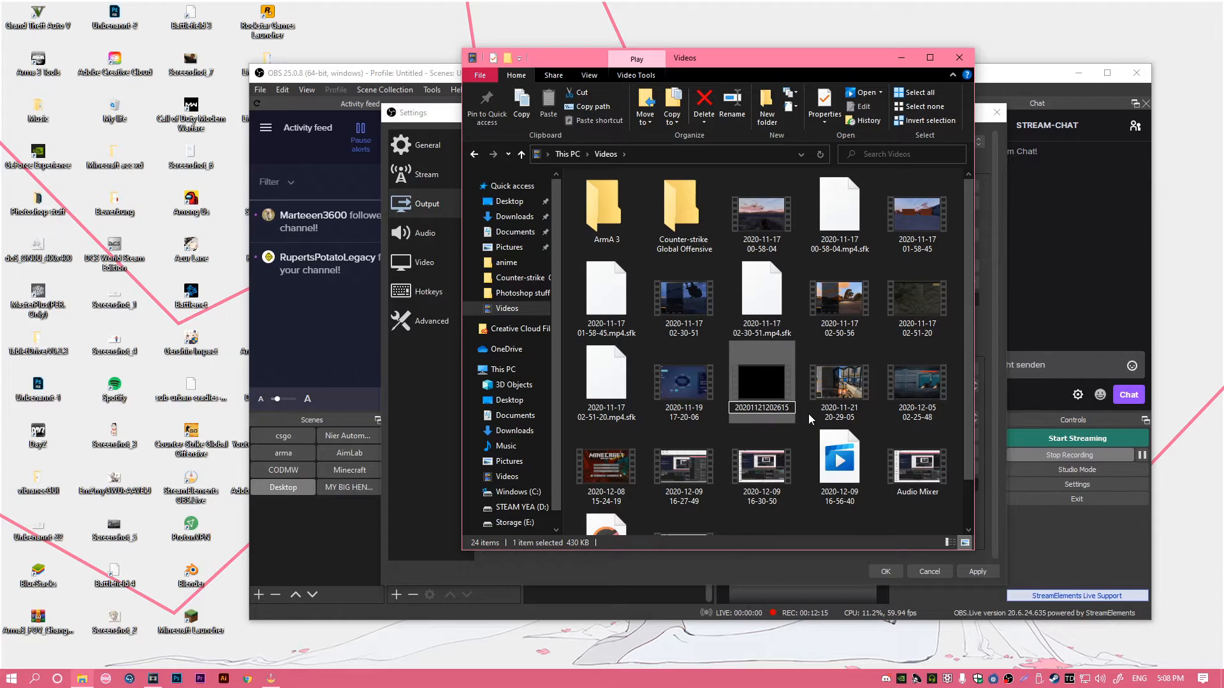
pyautogui.click(845, 415)
pyautogui.rightClick(847, 417)
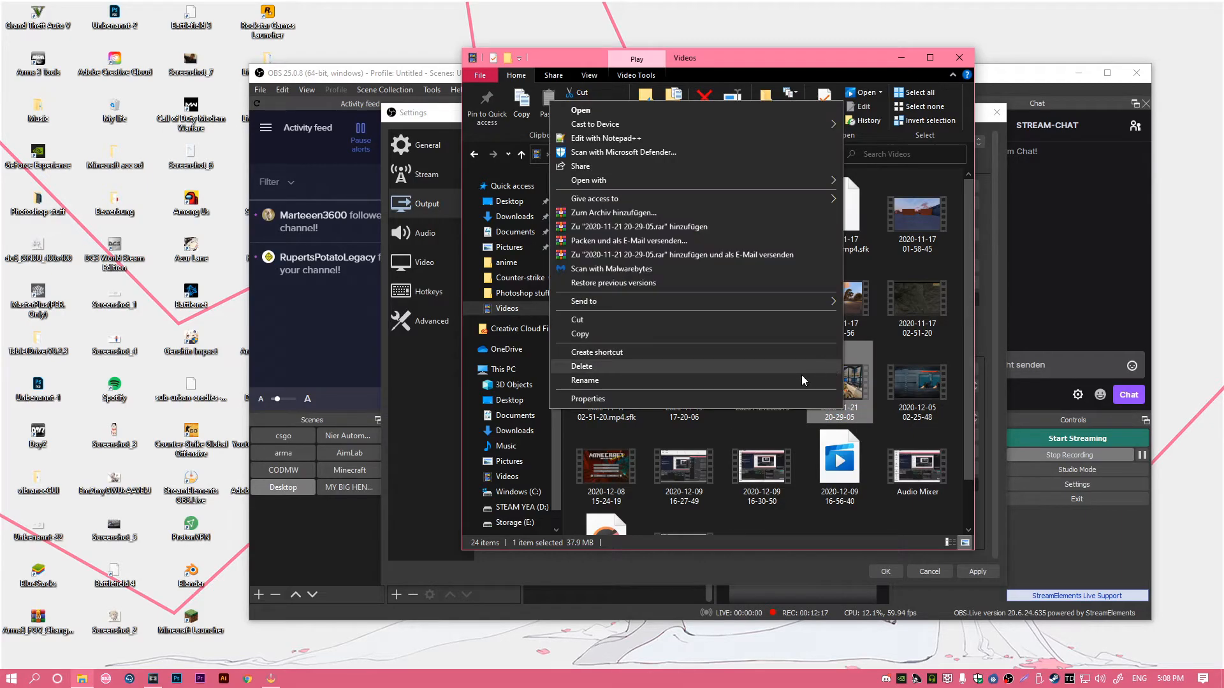
pyautogui.click(818, 369)
pyautogui.click(959, 58)
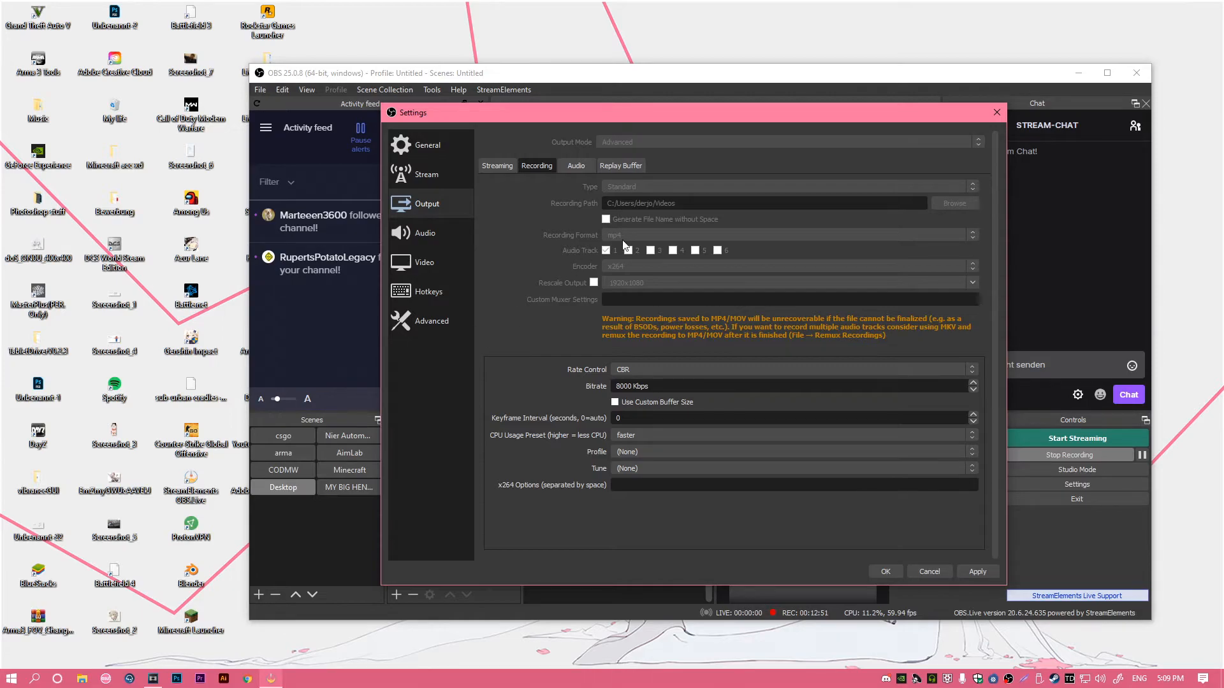
# Step: Switch to File Explorer, look through the recorded videos in the Videos folder and close the window
pyautogui.click(82, 679)
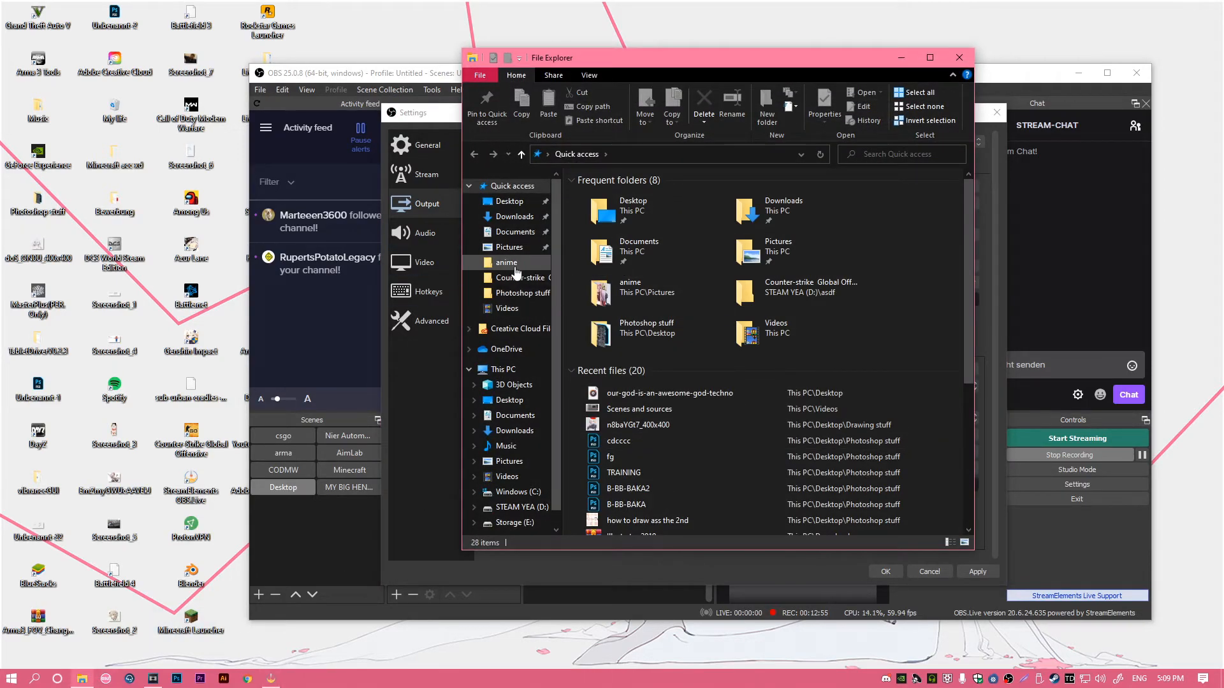
pyautogui.click(507, 308)
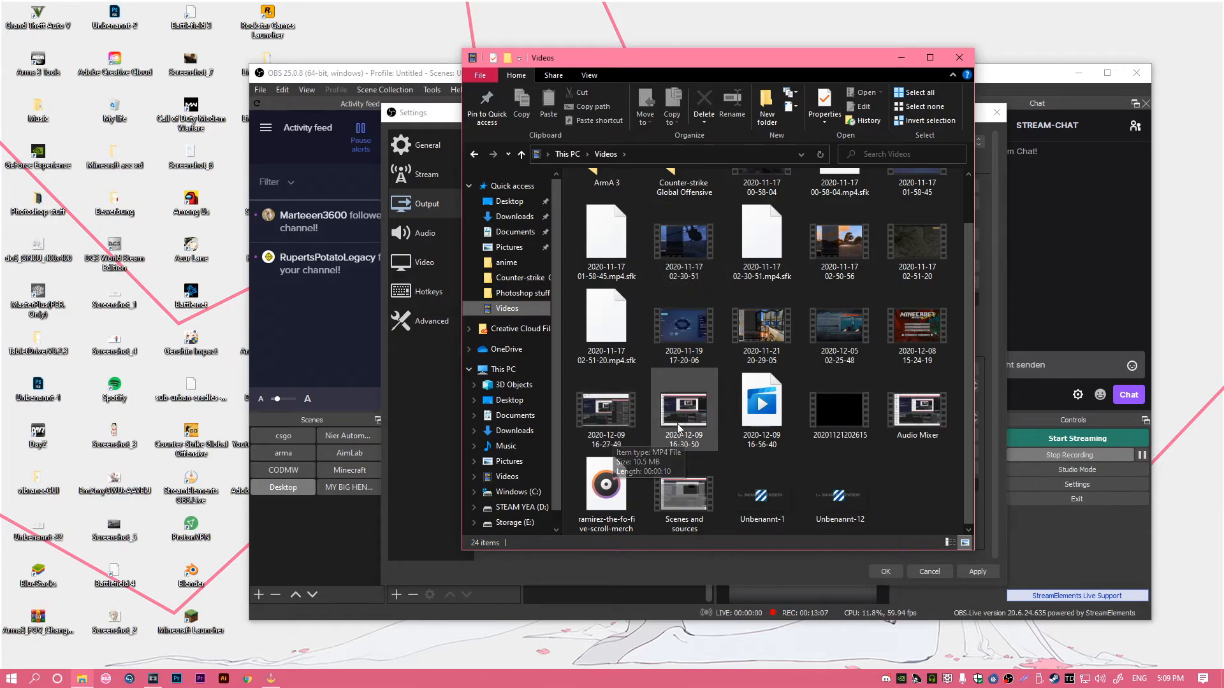
pyautogui.click(972, 61)
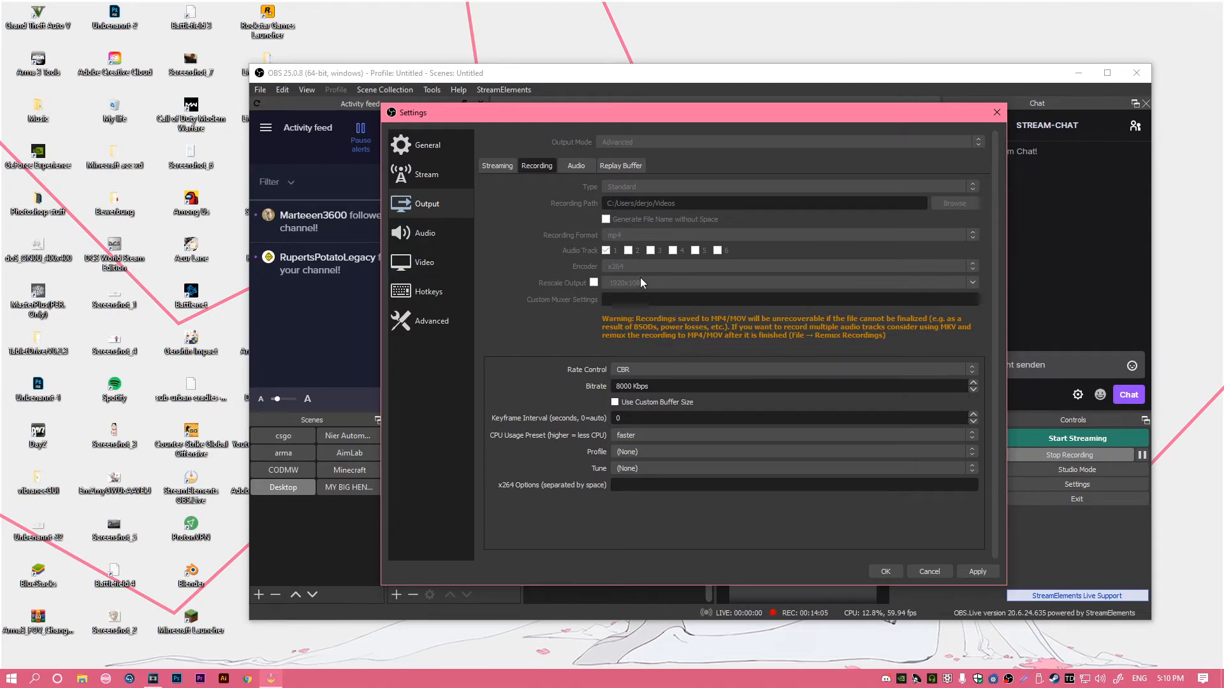
# Step: Check the Video settings, and examine the CPU Usage Preset choices for recording in the Output settings
pyautogui.click(431, 264)
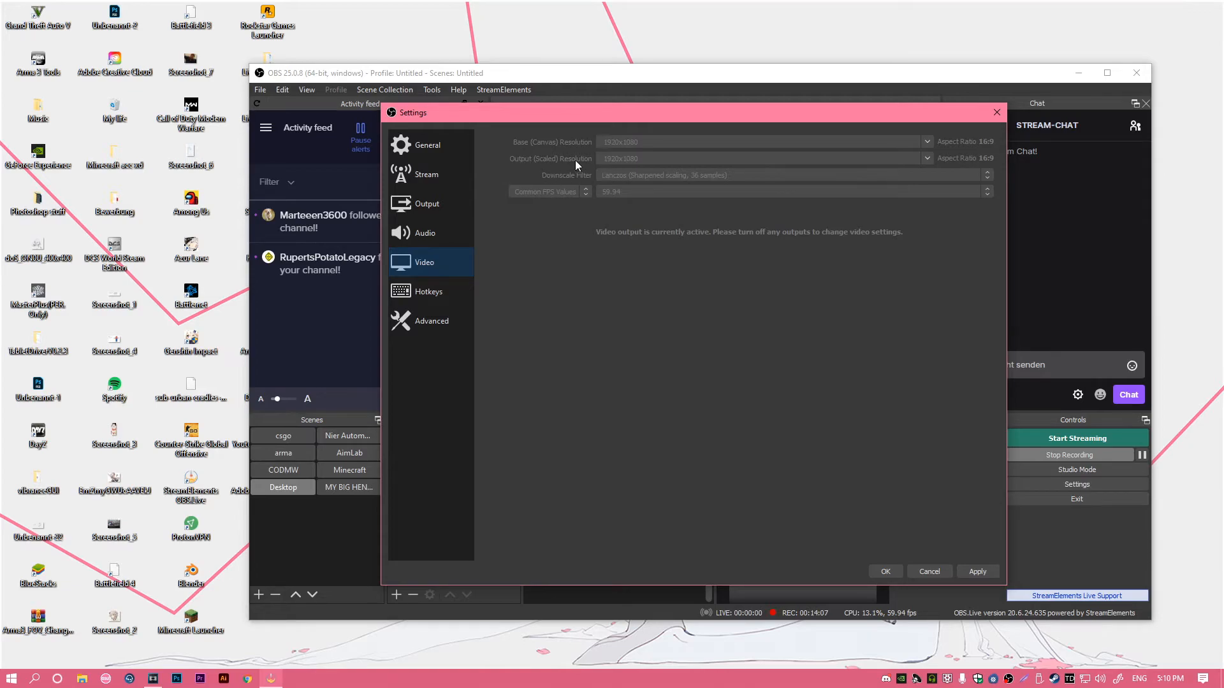
pyautogui.click(427, 203)
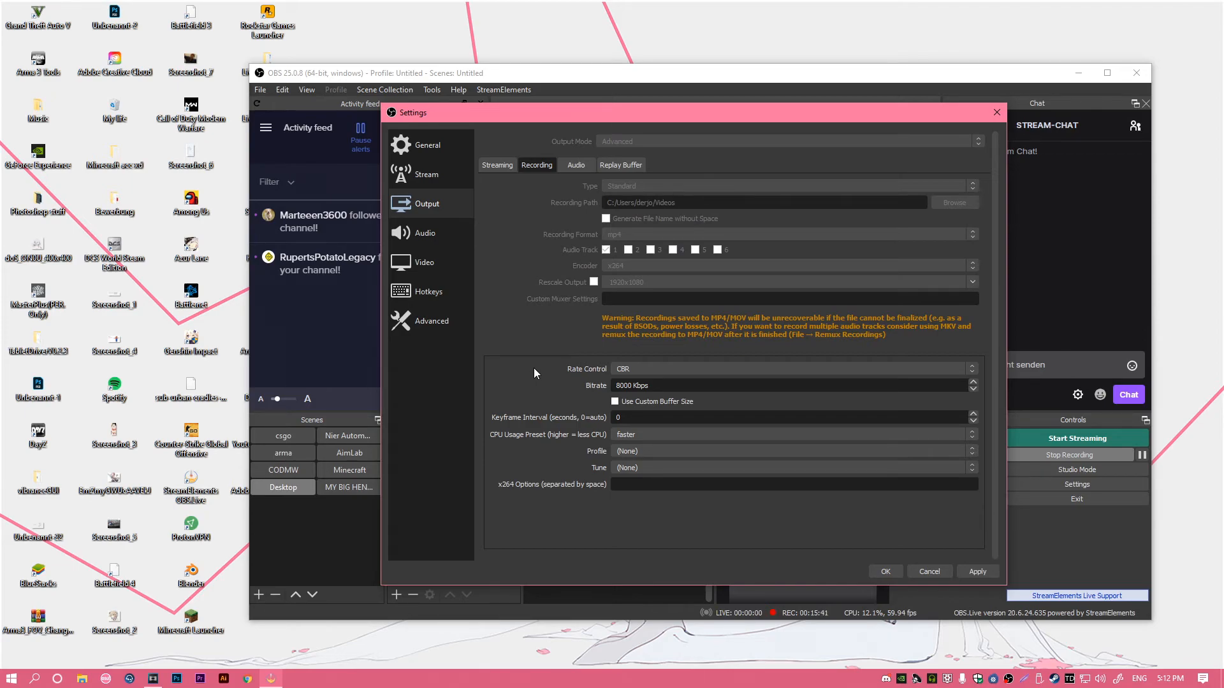
pyautogui.click(648, 434)
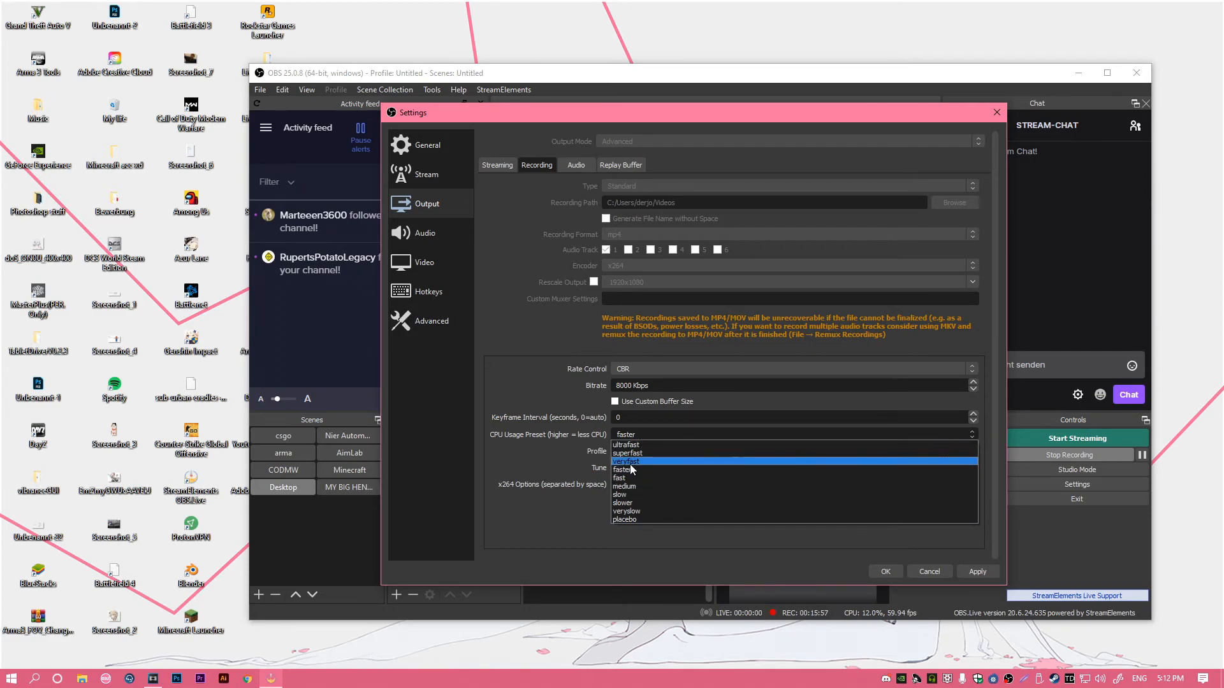
pyautogui.click(644, 435)
pyautogui.click(617, 435)
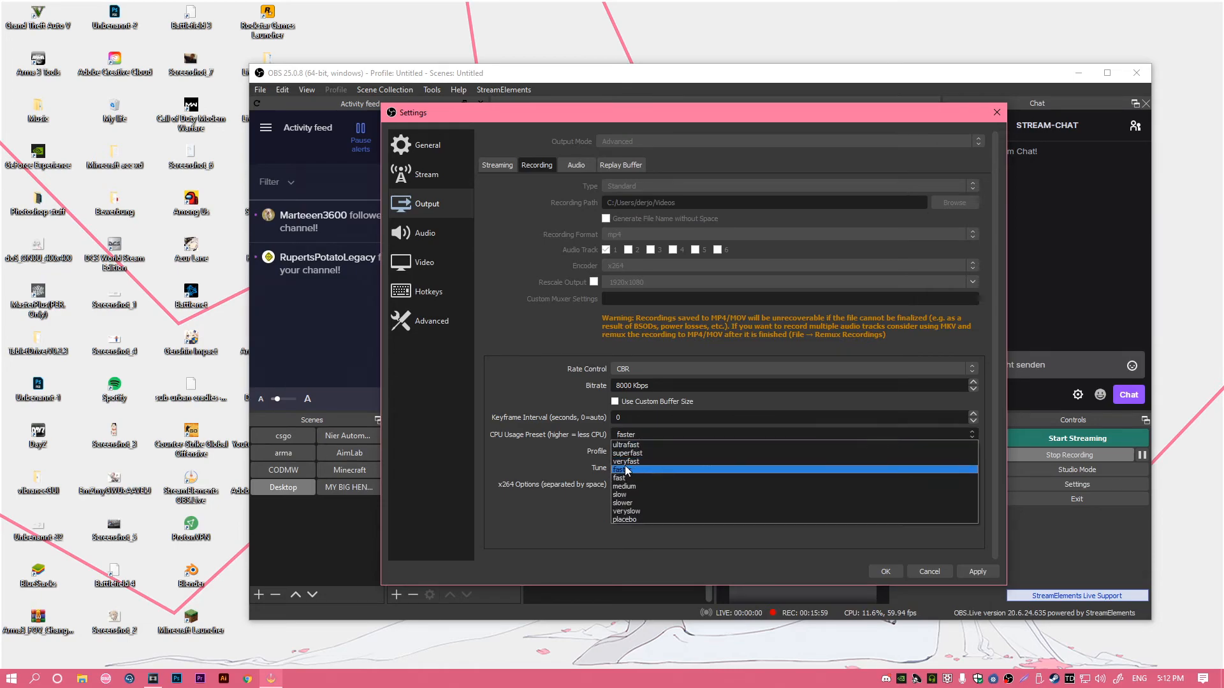
pyautogui.click(630, 433)
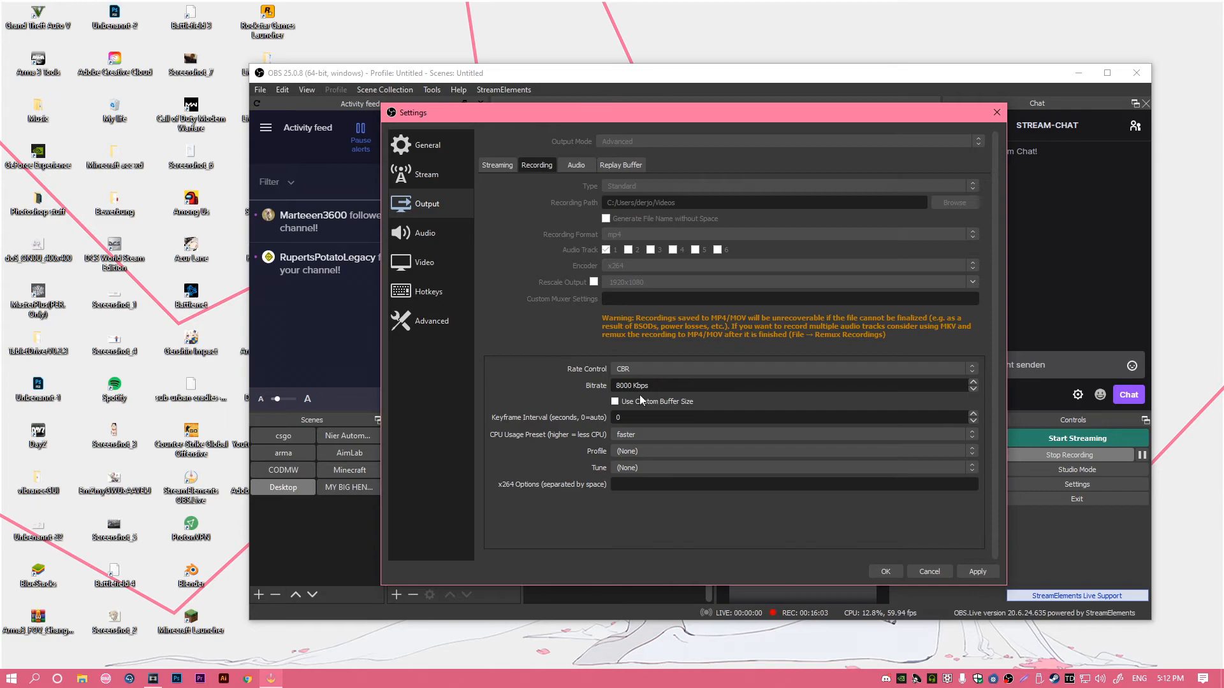
pyautogui.click(637, 436)
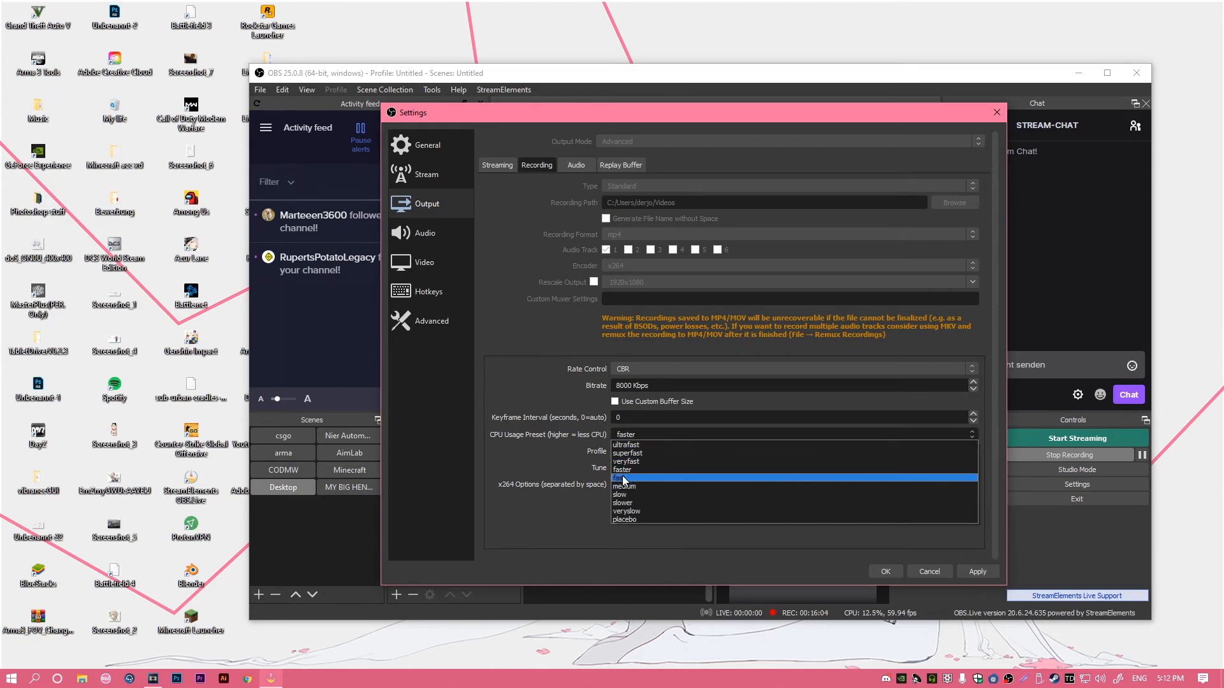
pyautogui.click(556, 384)
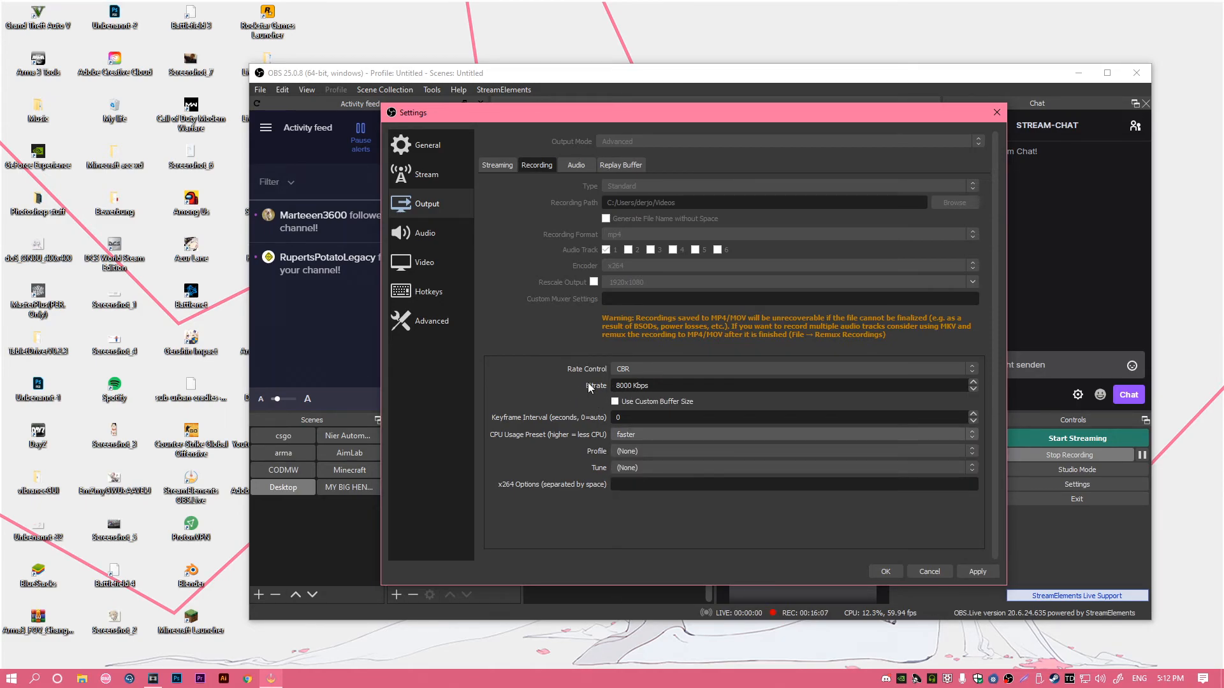
pyautogui.click(614, 436)
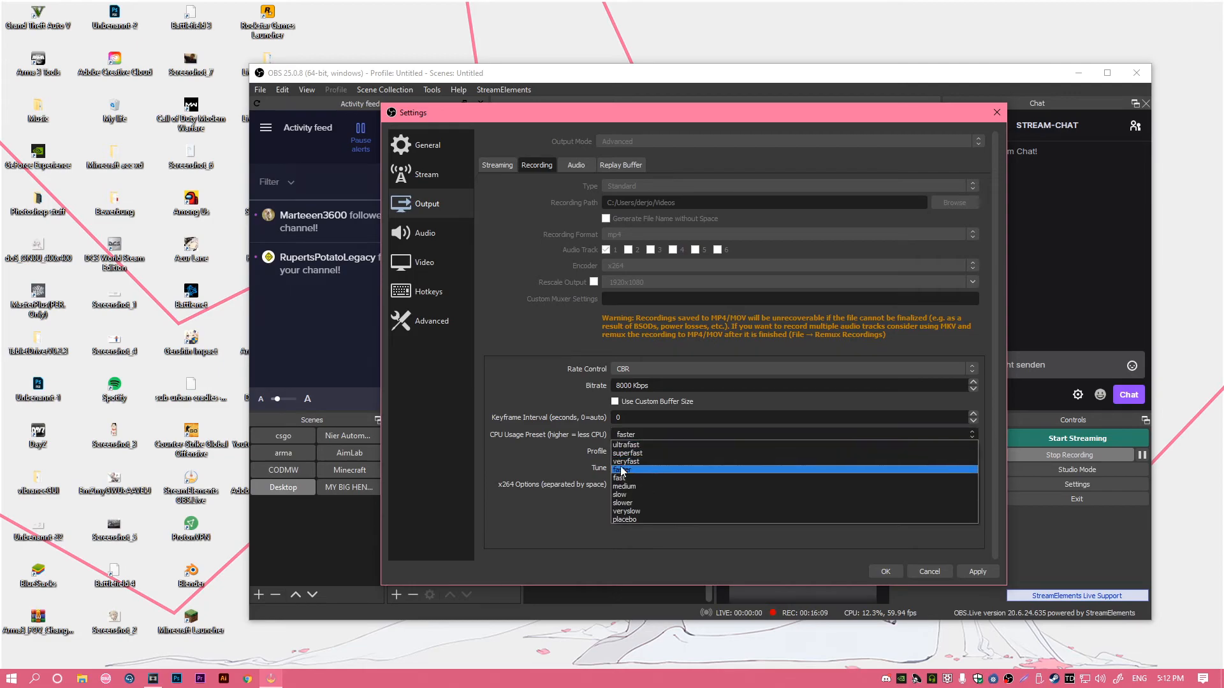
pyautogui.click(631, 436)
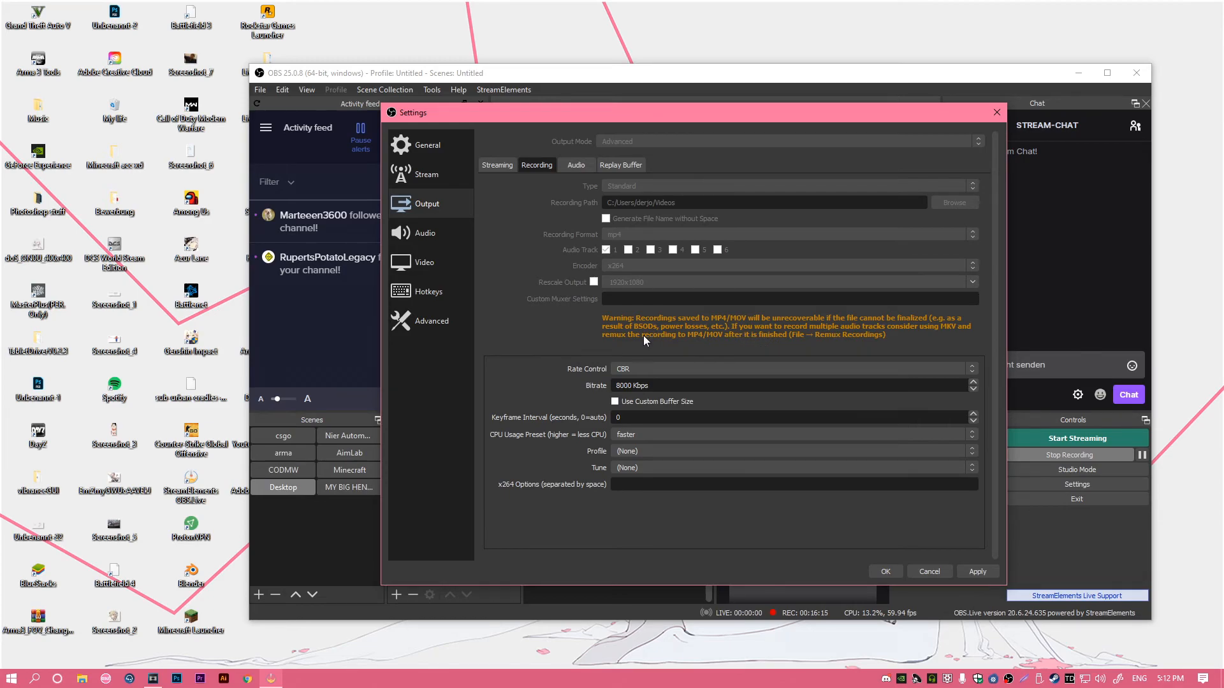
pyautogui.click(625, 436)
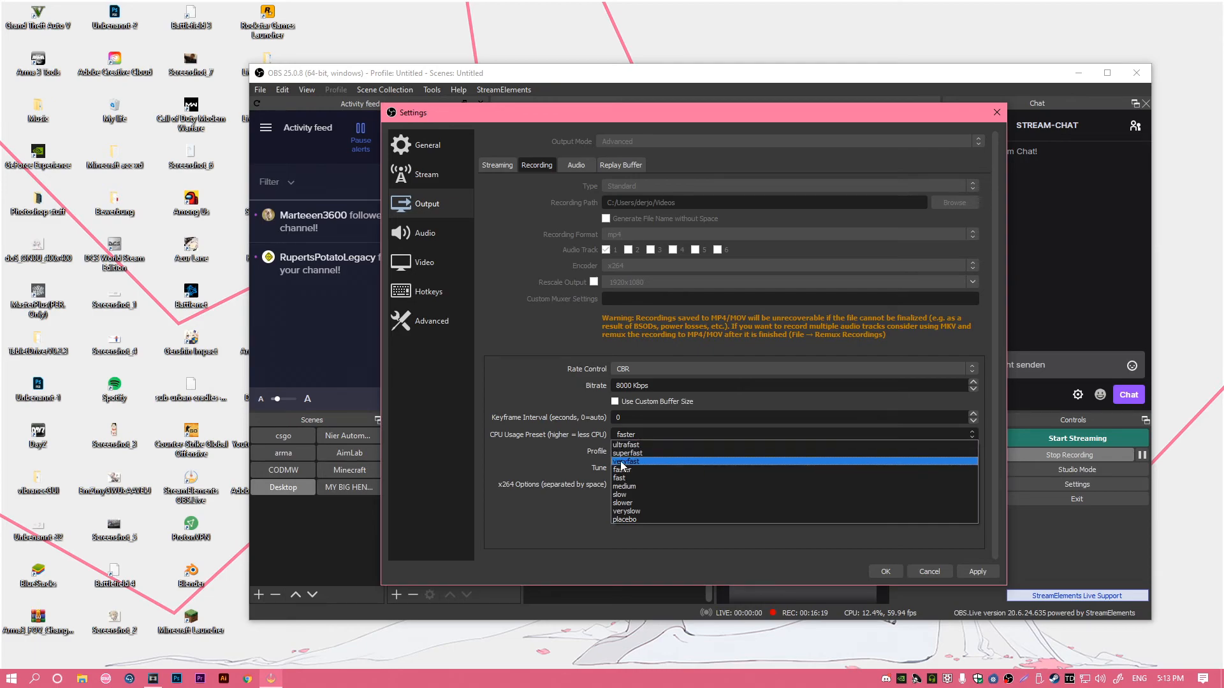
pyautogui.click(625, 436)
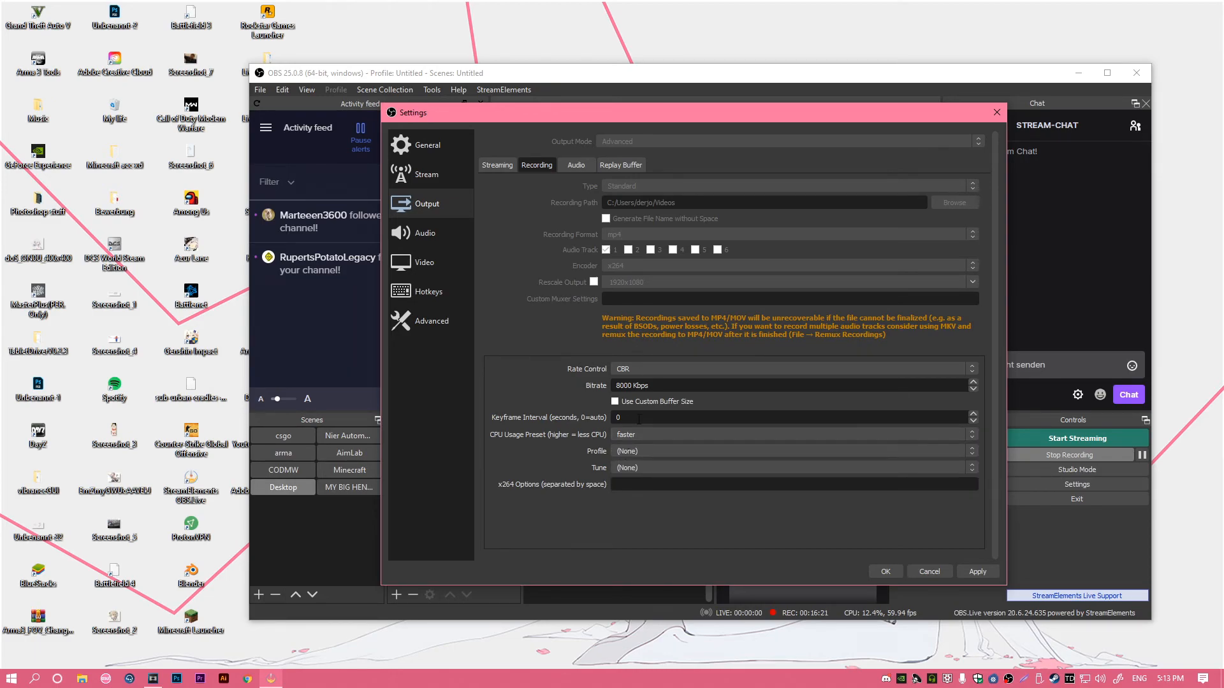
pyautogui.click(626, 438)
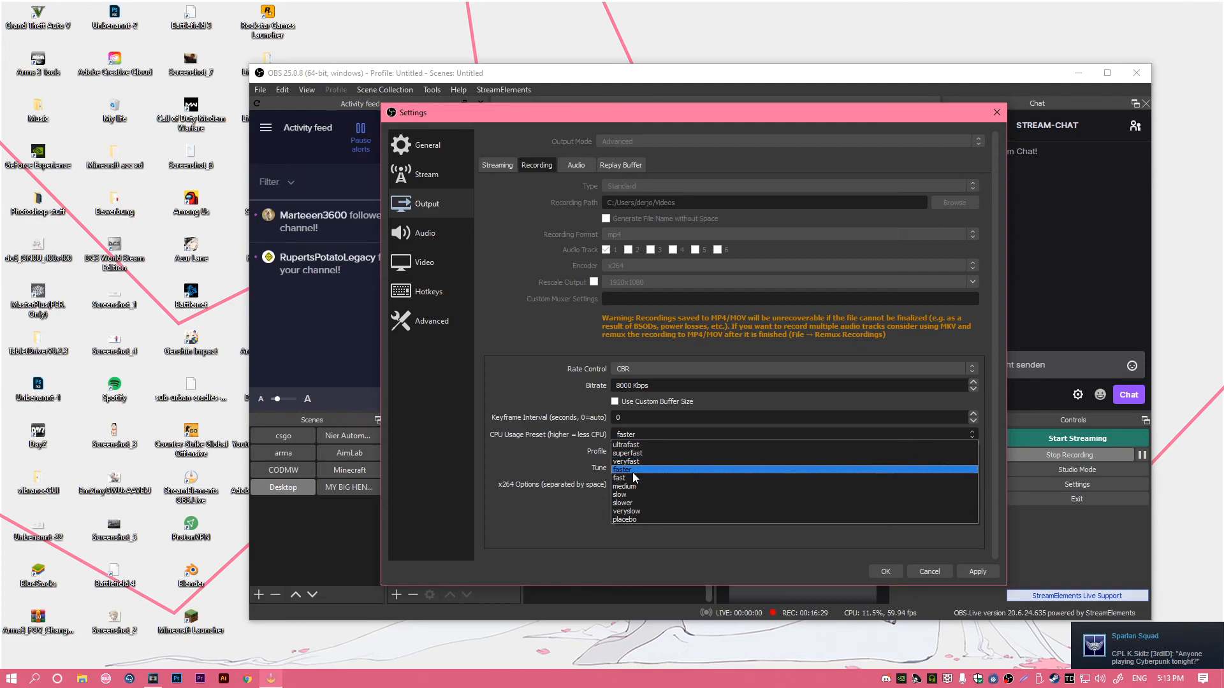
pyautogui.click(619, 436)
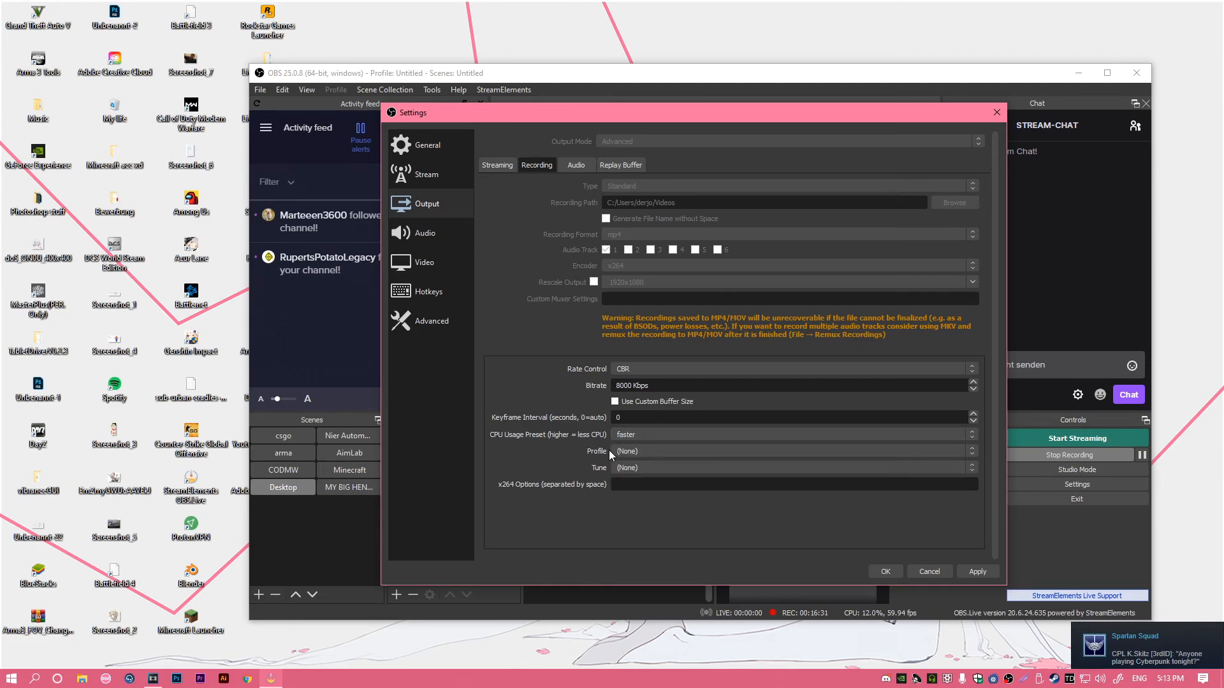
# Step: Examine the Profile and Tune choices of the recording encoder, leaving both at (None)
pyautogui.click(633, 453)
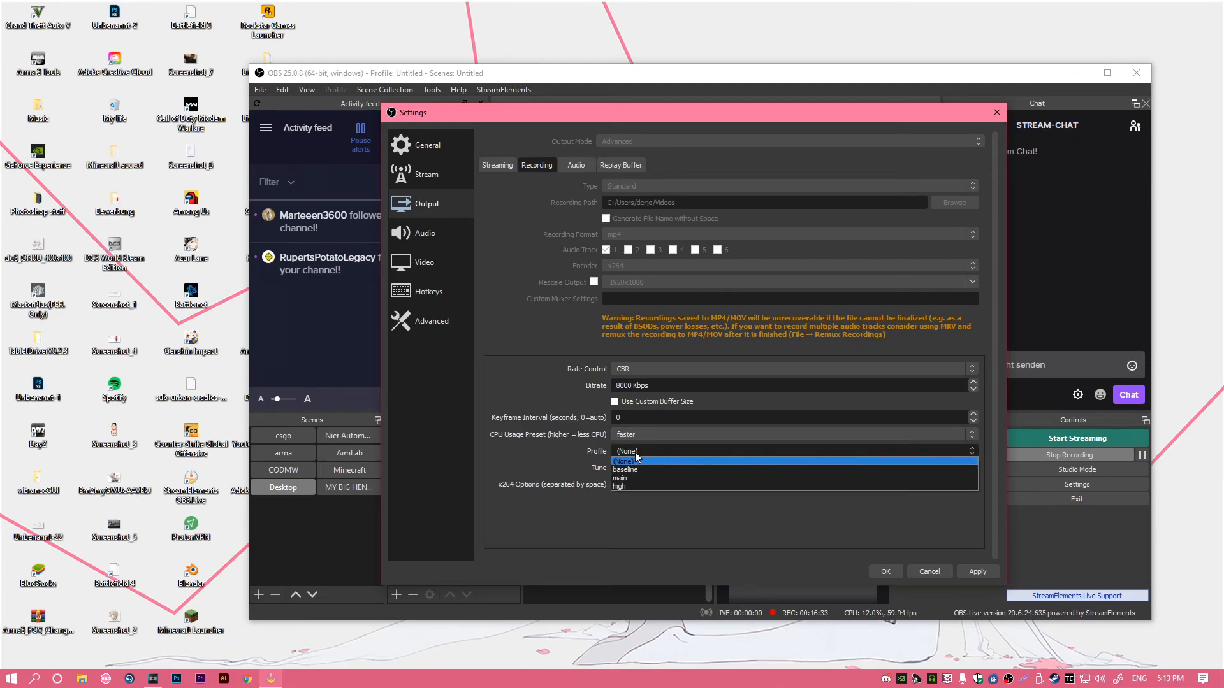
pyautogui.click(635, 459)
pyautogui.click(623, 468)
pyautogui.click(628, 475)
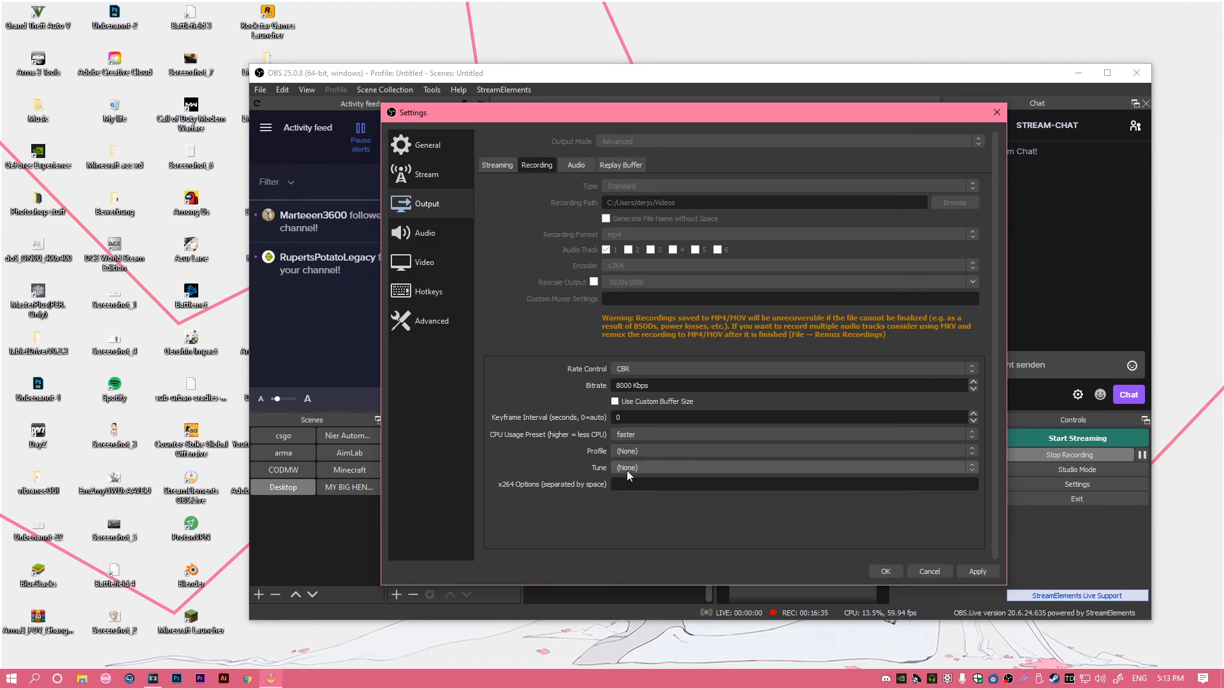
pyautogui.click(628, 472)
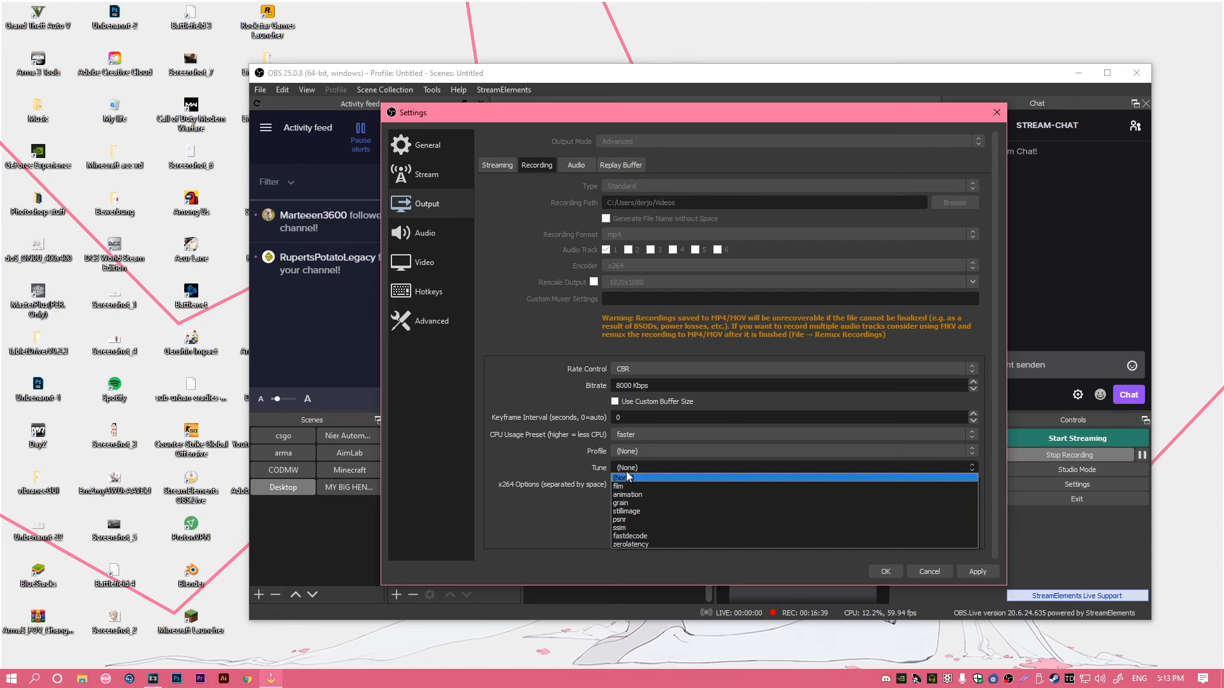
pyautogui.click(627, 478)
# Step: Compare the Streaming and Recording output options and look over the Replay Buffer and audio track options
pyautogui.moveTo(607, 120); pyautogui.dragTo(638, 75)
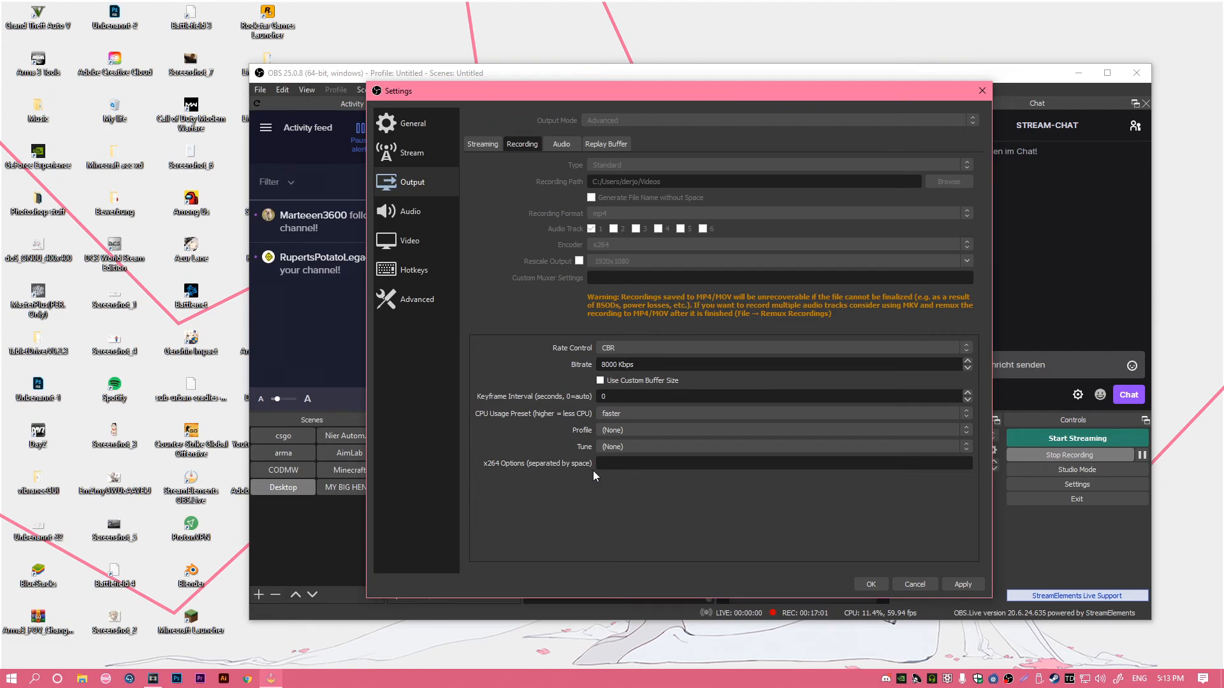
pyautogui.click(481, 145)
pyautogui.click(521, 144)
pyautogui.click(482, 144)
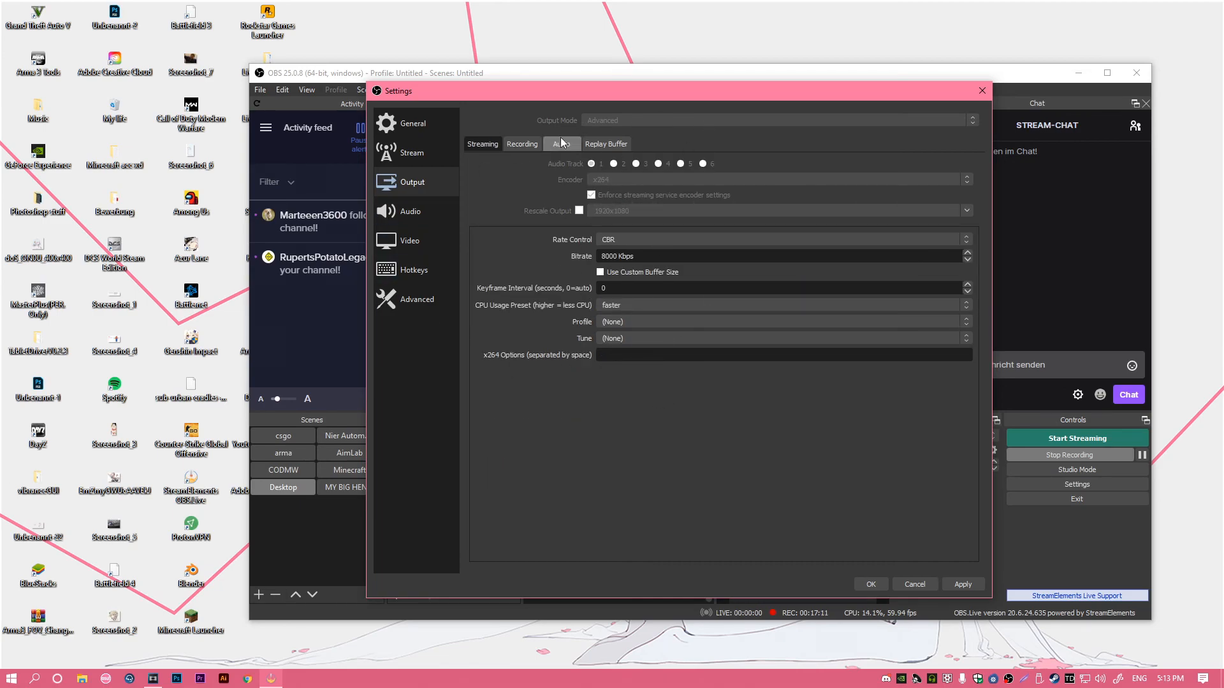
pyautogui.click(508, 145)
pyautogui.click(483, 144)
pyautogui.click(599, 144)
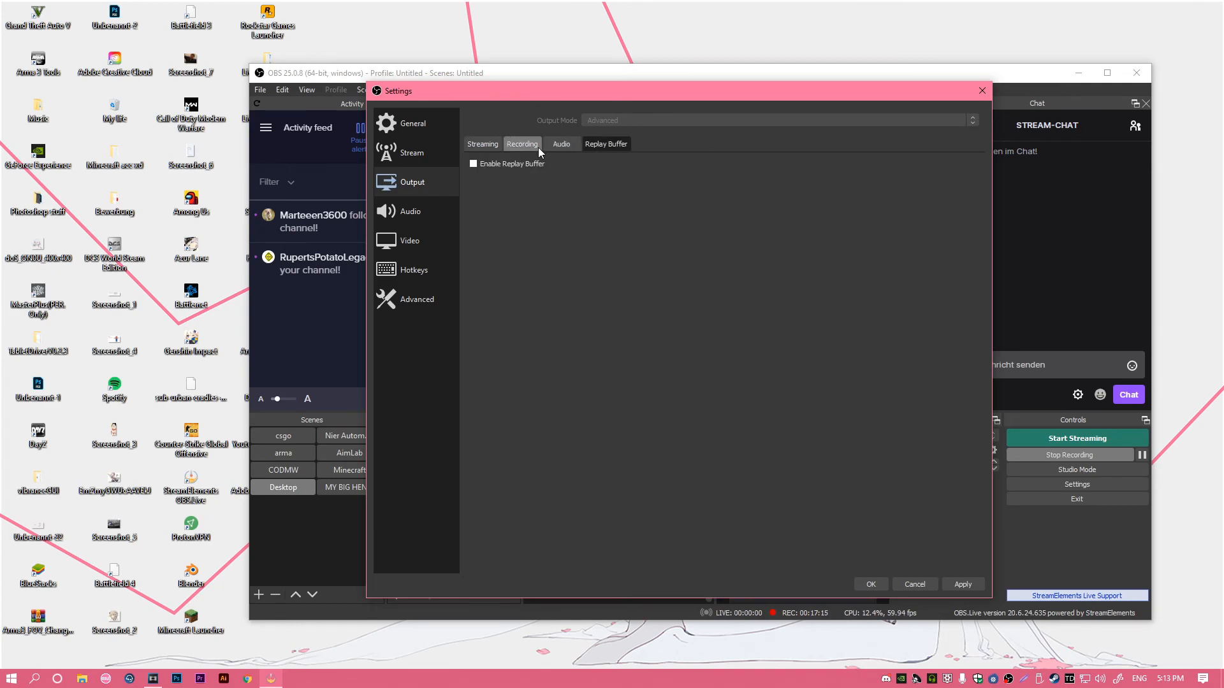
pyautogui.click(564, 148)
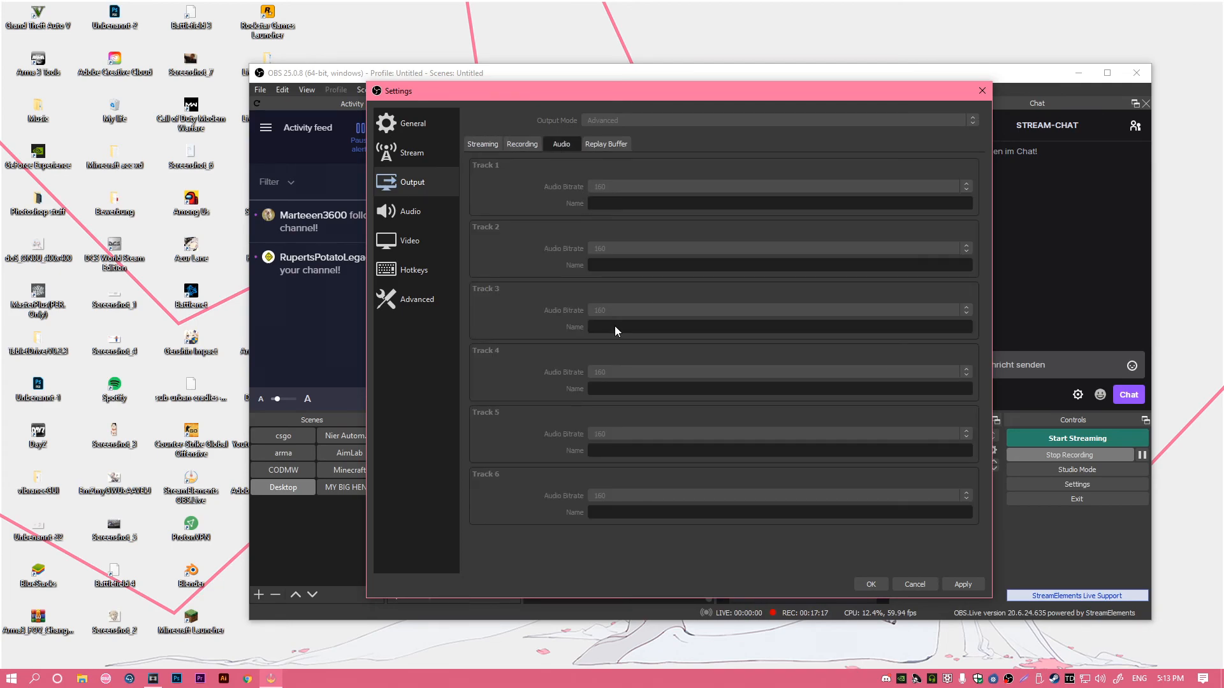
pyautogui.click(525, 145)
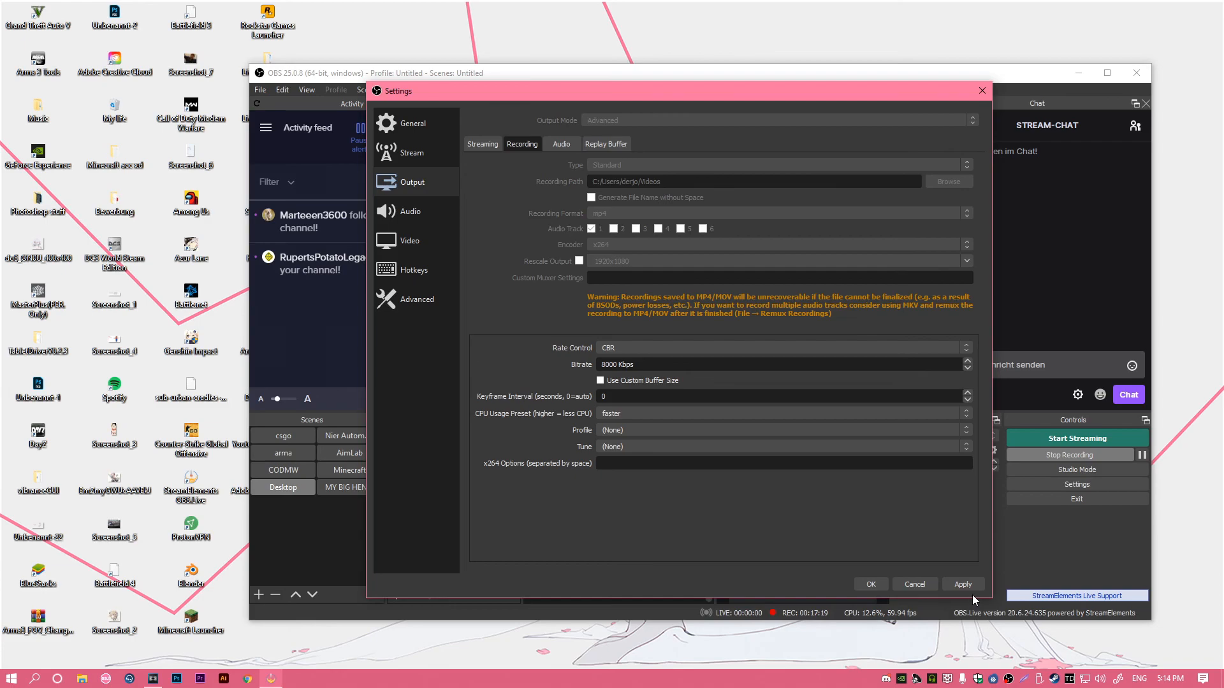
# Step: Accept and close the settings, and stop the running recording
pyautogui.click(872, 584)
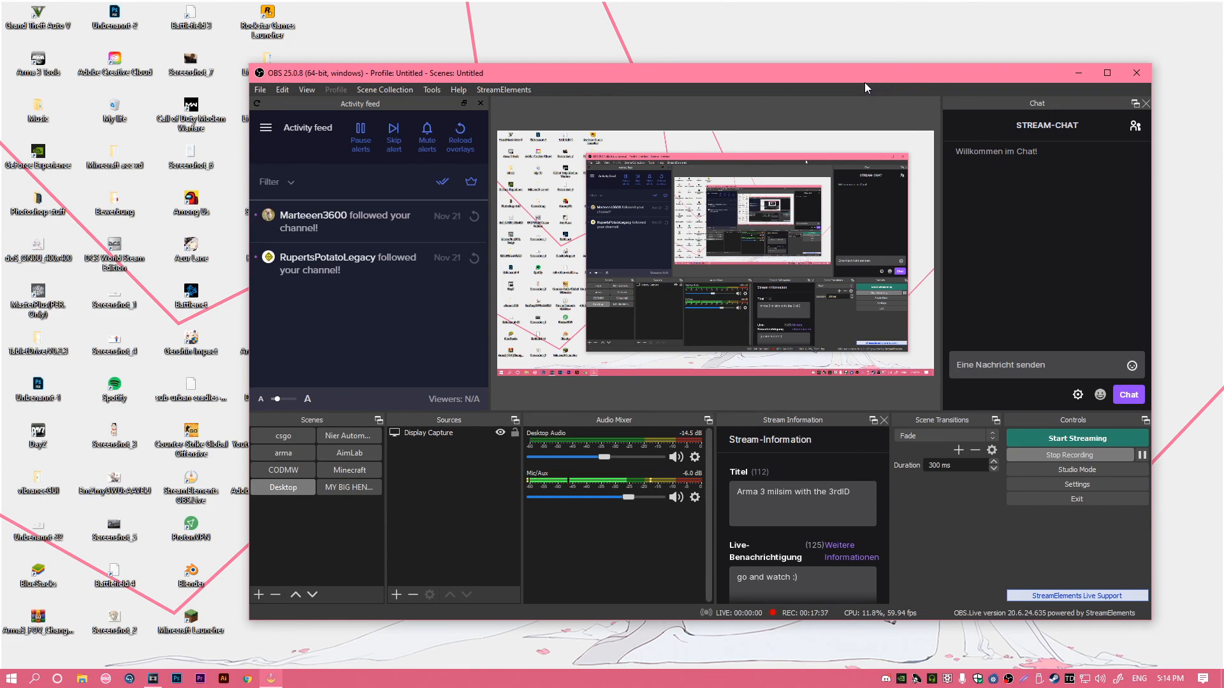
pyautogui.moveTo(817, 81); pyautogui.dragTo(807, 60)
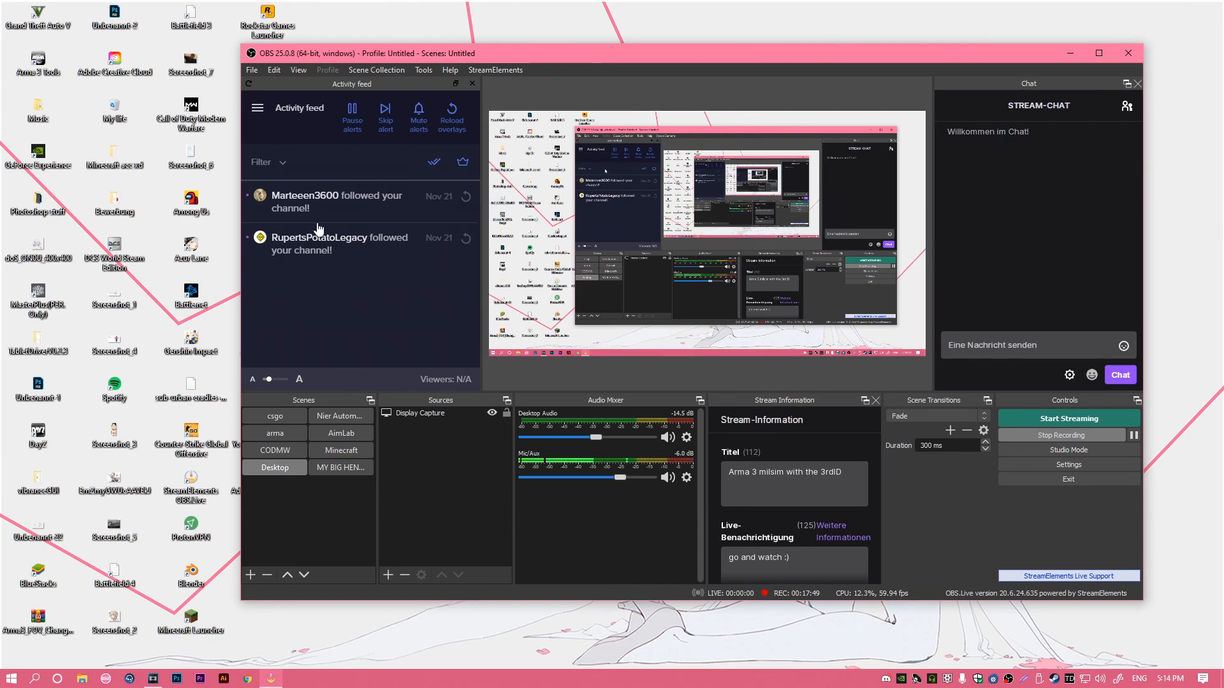
pyautogui.click(1038, 438)
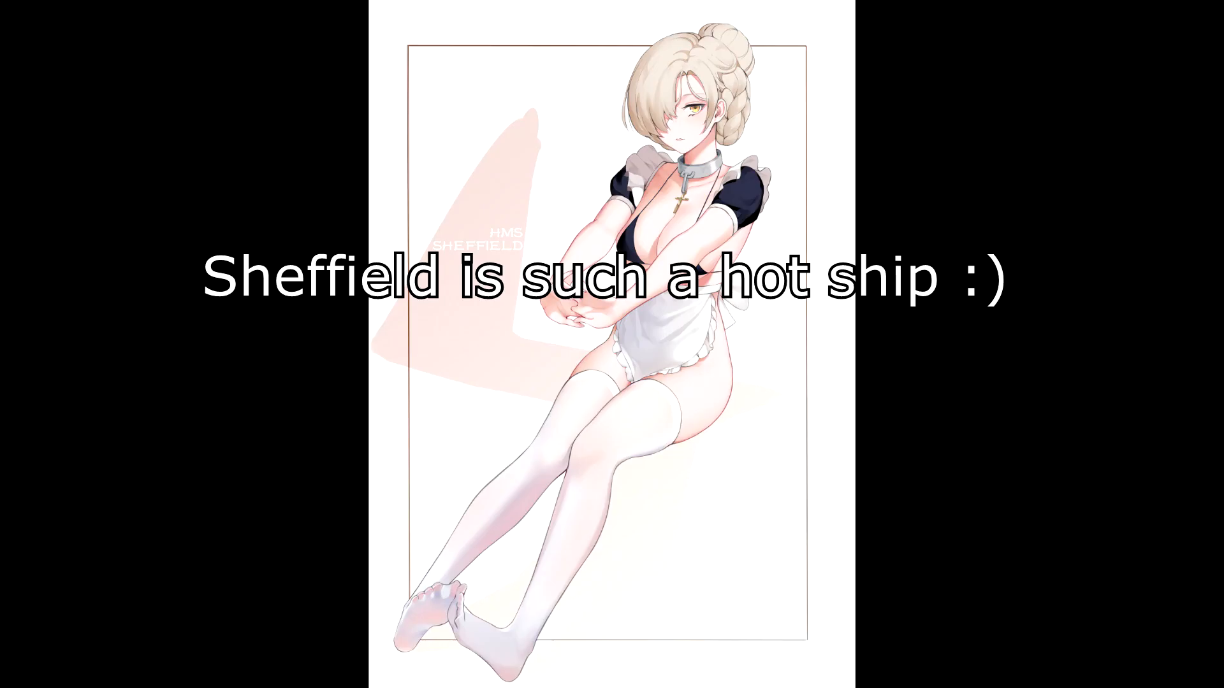